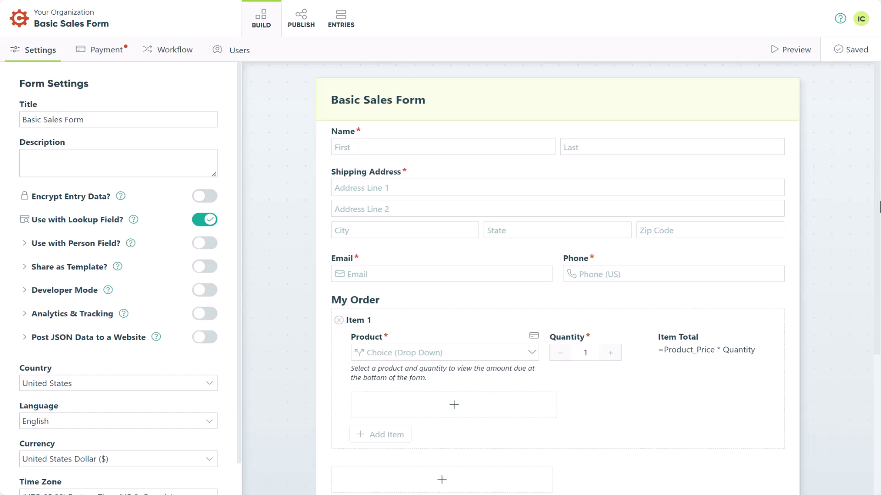
# Add a textbox labelled Coupon Code below My Order
pyautogui.scroll(-2, 879, 207)
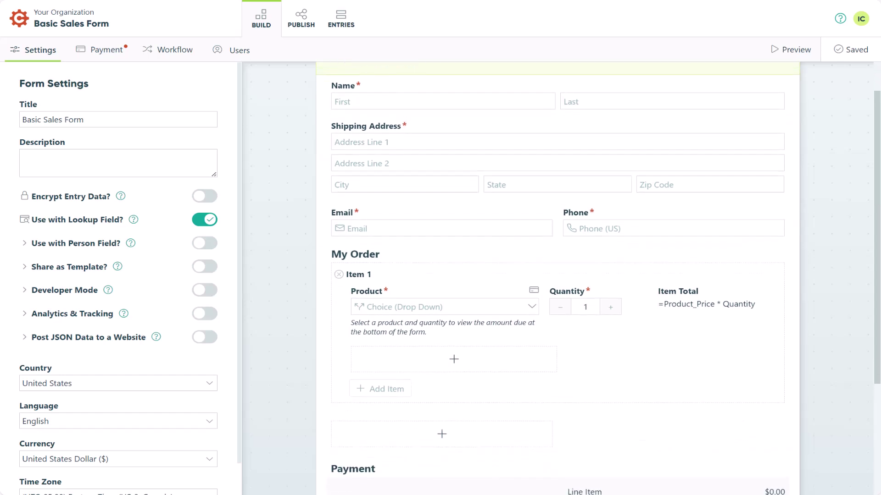
pyautogui.scroll(-2, 557, 275)
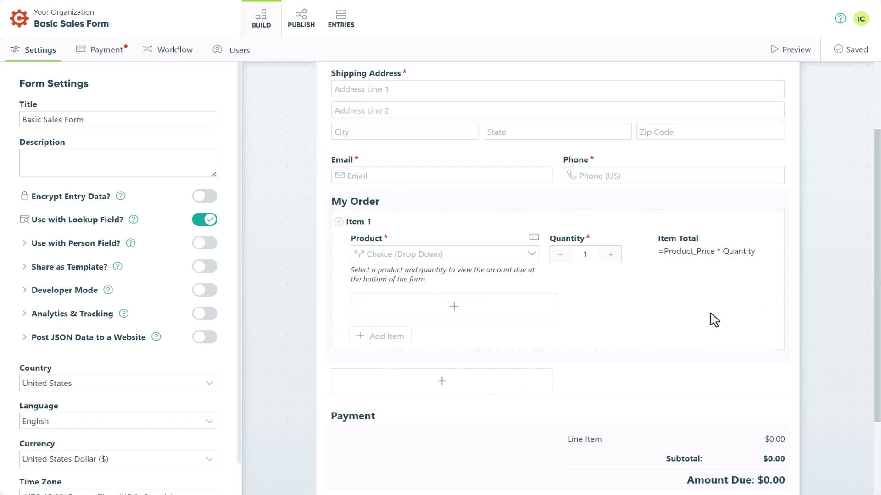
pyautogui.click(452, 388)
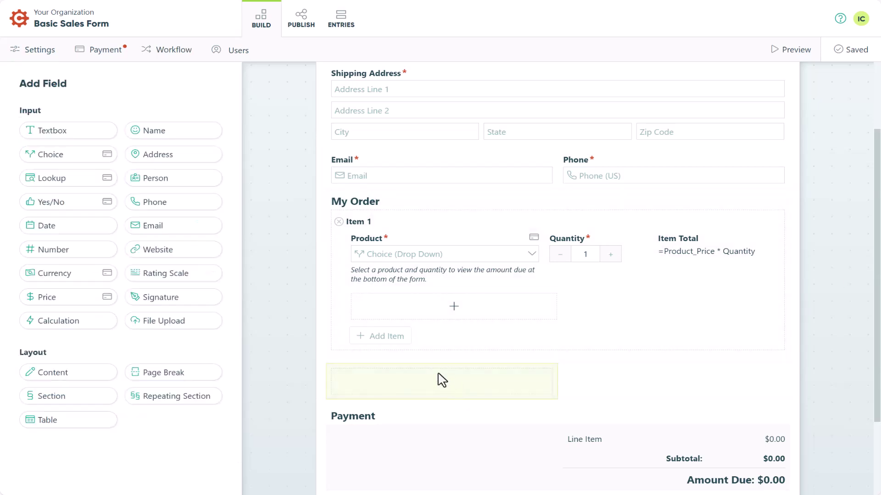
pyautogui.click(83, 131)
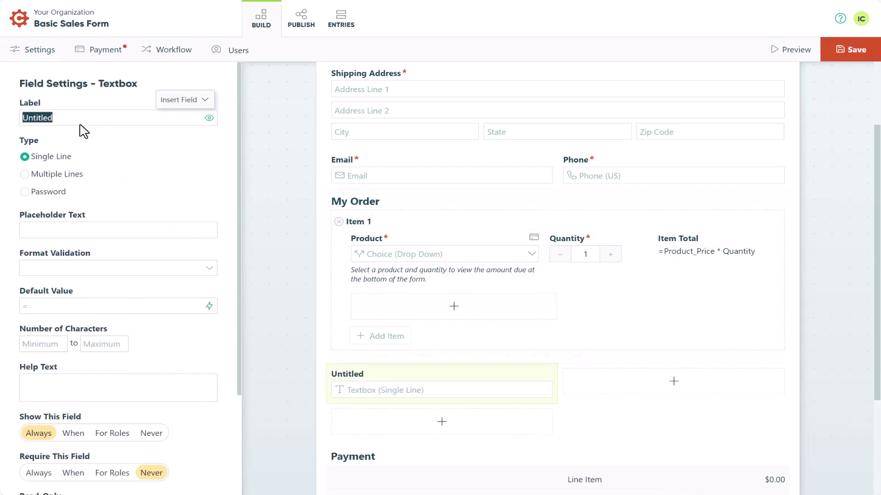
pyautogui.write('Coupon Code')
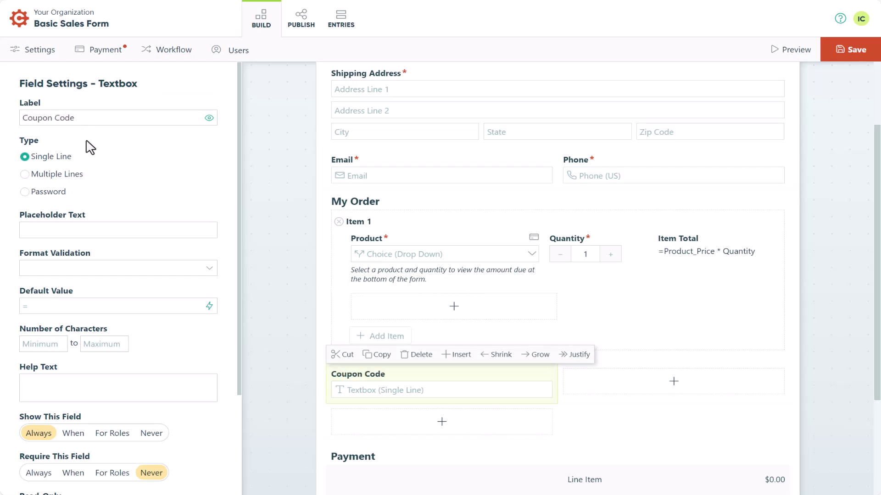
# Show the custom error 'Invalid code!' when CouponCode is filled out and is not SAVE10
pyautogui.scroll(-3, 90, 147)
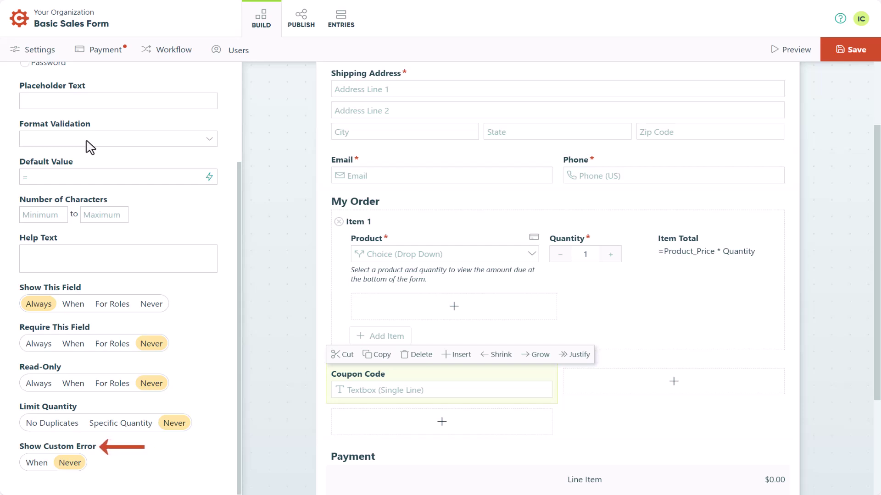
pyautogui.click(36, 463)
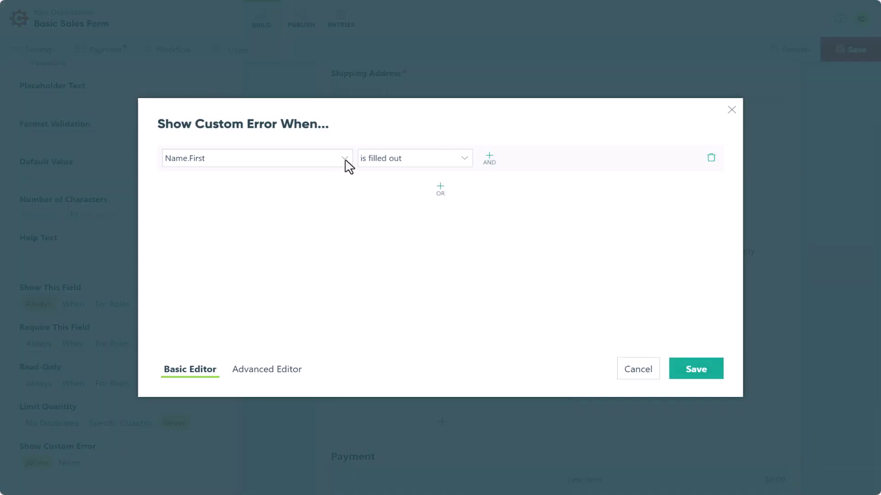
pyautogui.click(344, 158)
pyautogui.click(305, 296)
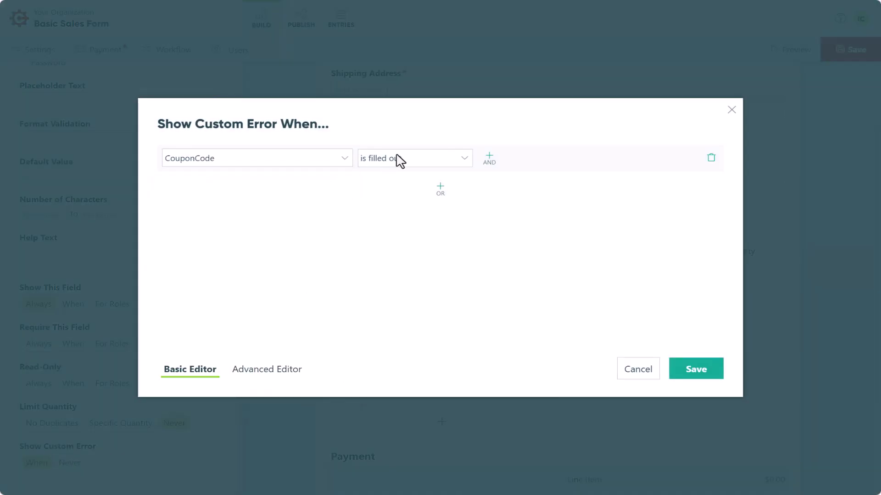
pyautogui.click(489, 158)
pyautogui.click(345, 183)
pyautogui.click(321, 321)
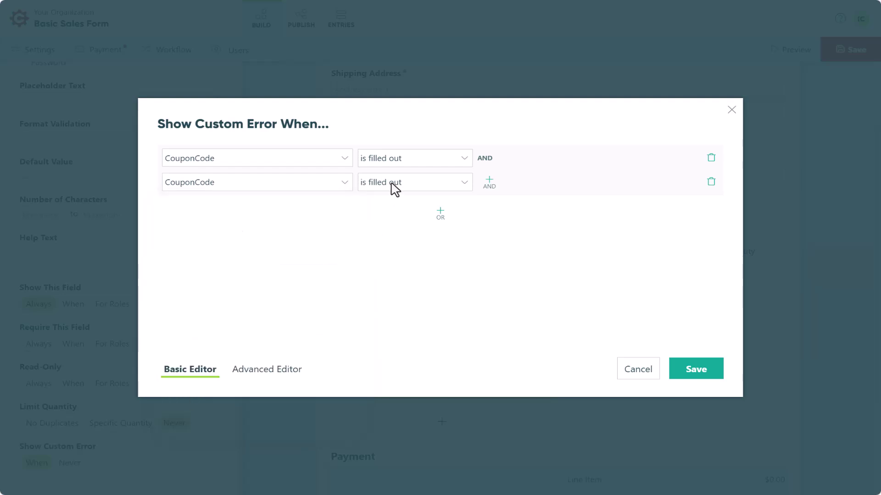
pyautogui.click(395, 184)
pyautogui.click(399, 230)
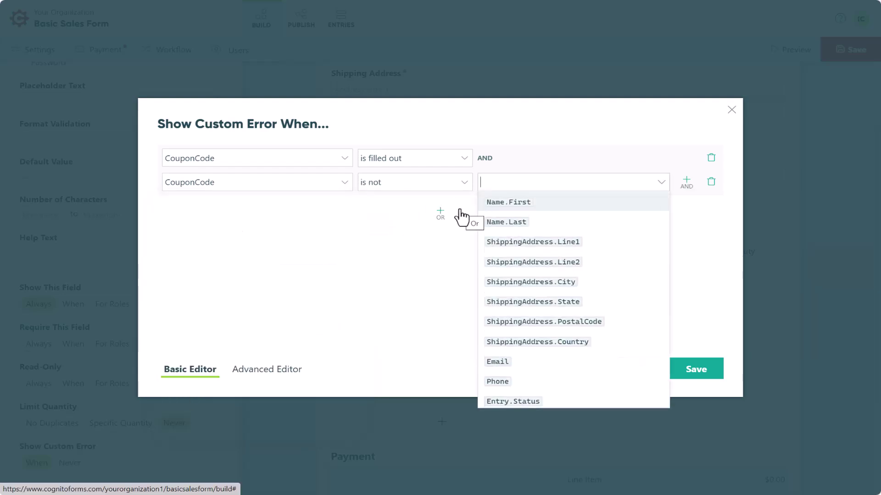
pyautogui.write('SAVE10')
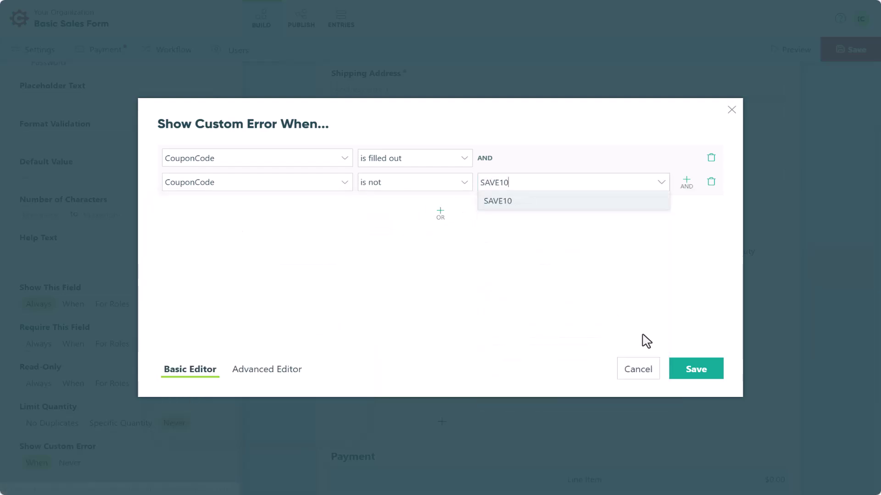
pyautogui.click(695, 381)
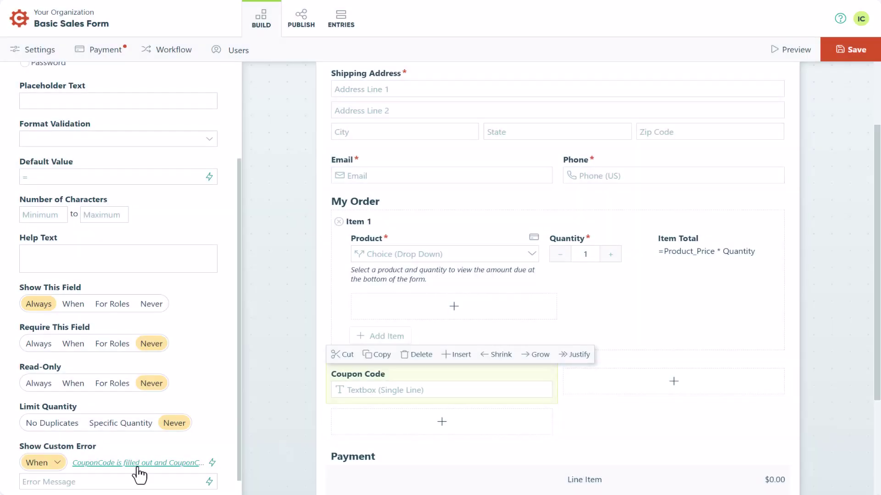
pyautogui.write('Invalid code!')
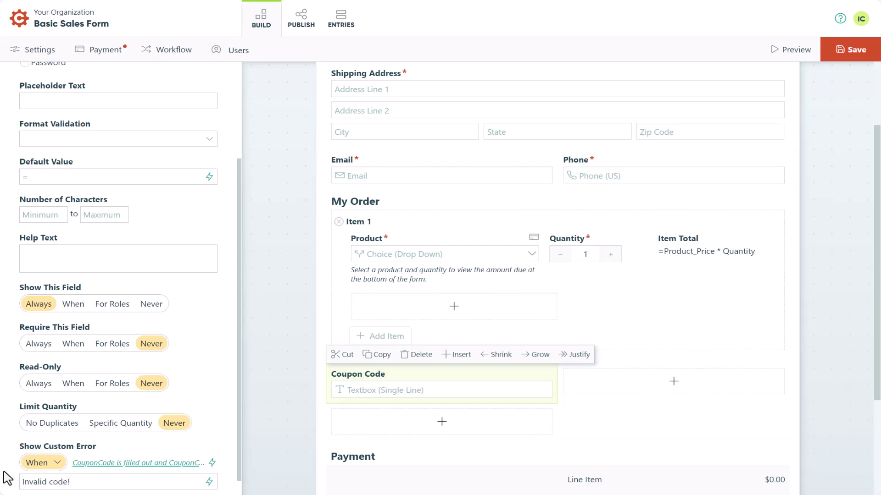
# Add a price field labelled Discount beside Coupon Code
pyautogui.click(659, 386)
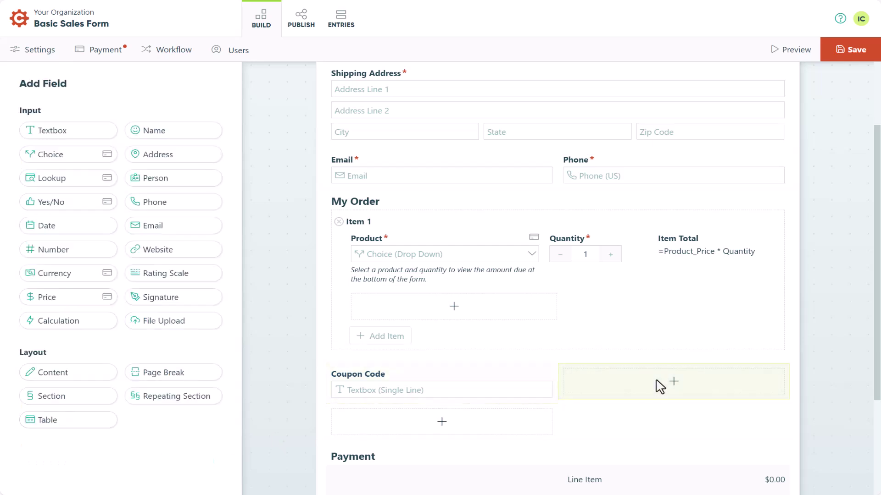
pyautogui.click(78, 302)
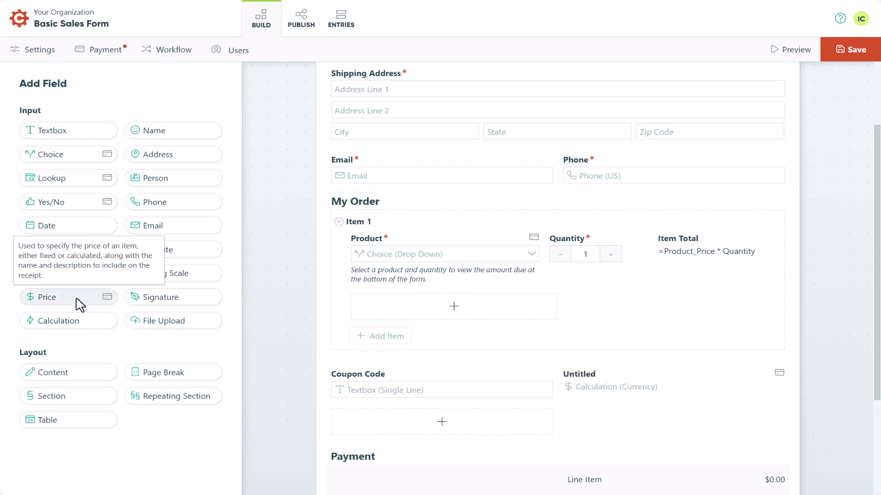
pyautogui.write('Discount')
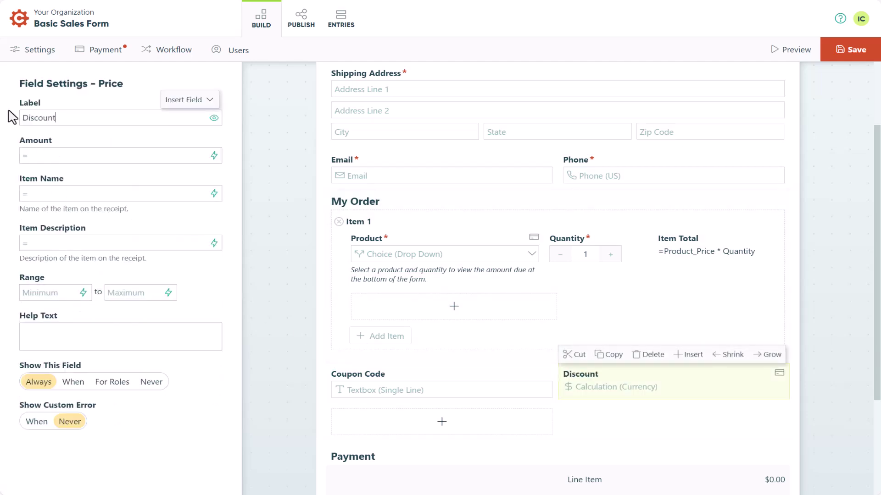
# Set the Discount amount to = if CouponCode = "SAVE10" then - 10 else 0
pyautogui.click(215, 157)
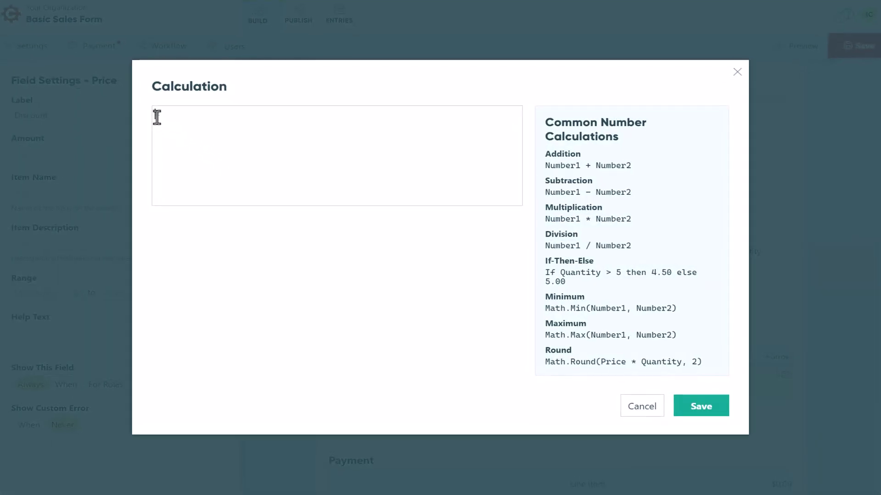
pyautogui.write('= ')
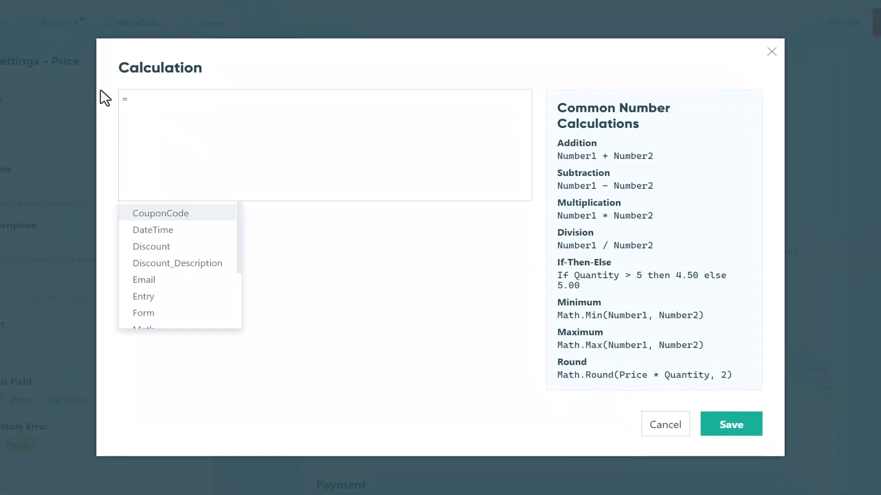
pyautogui.write('if CouponCode')
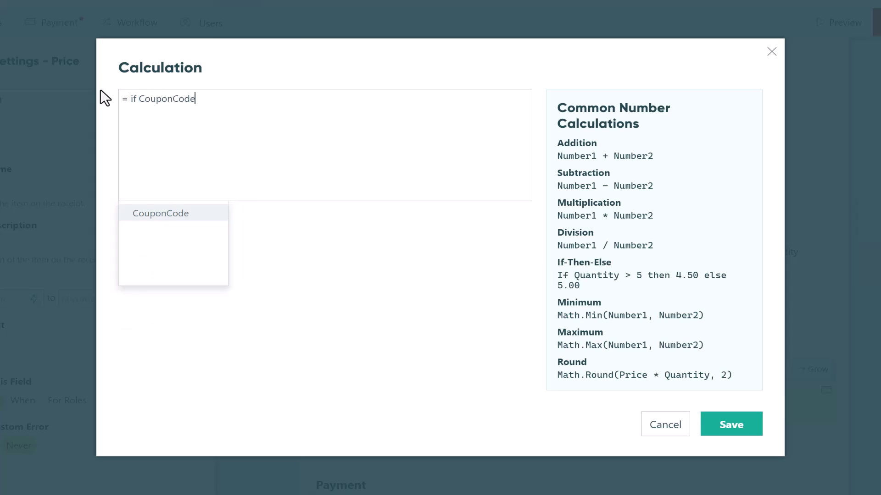
pyautogui.write(' = "SAVE10')
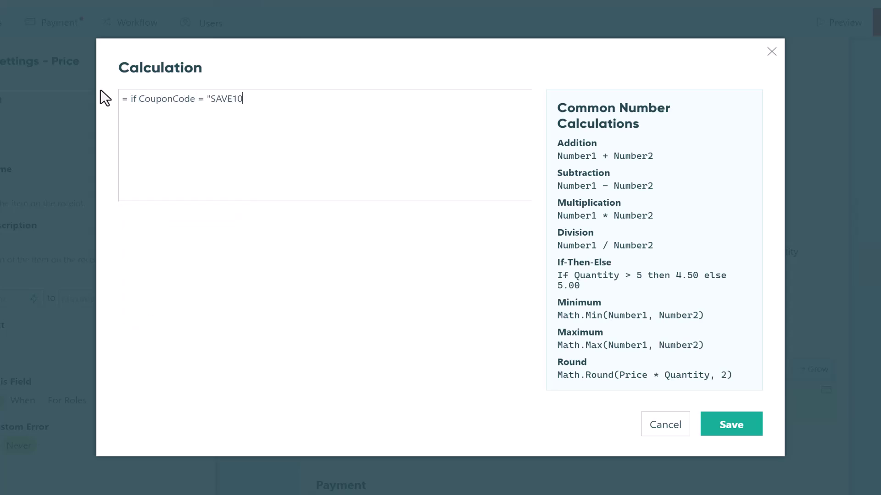
pyautogui.write('" then - 10 e')
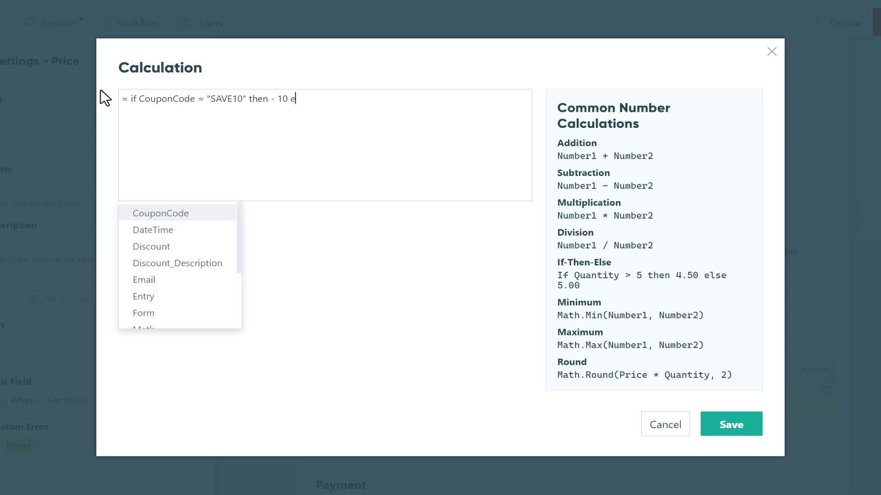
pyautogui.write('lse 0')
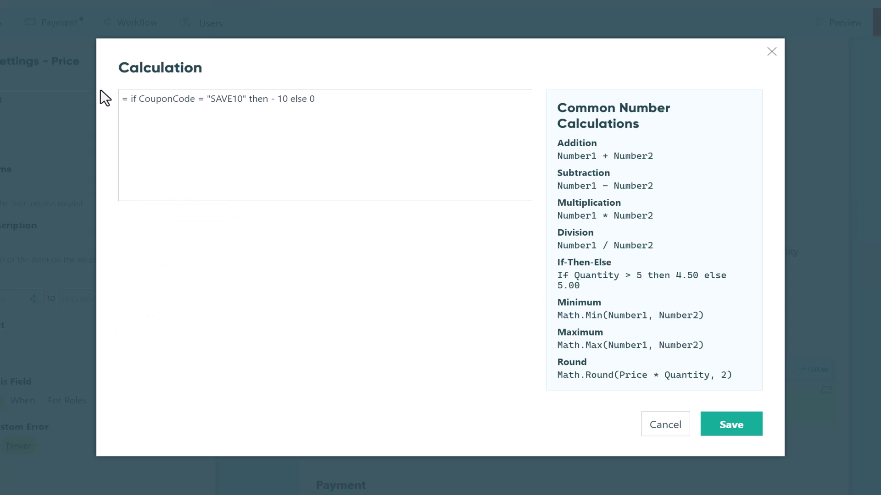
pyautogui.click(725, 425)
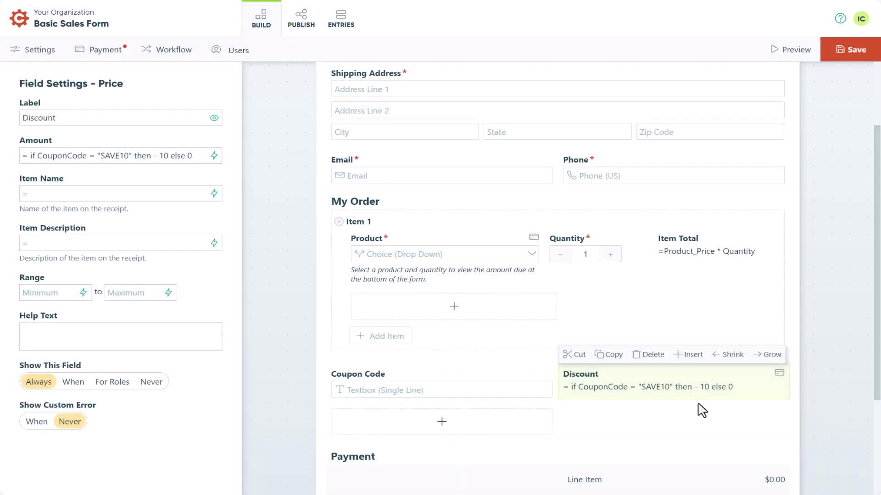
pyautogui.click(431, 397)
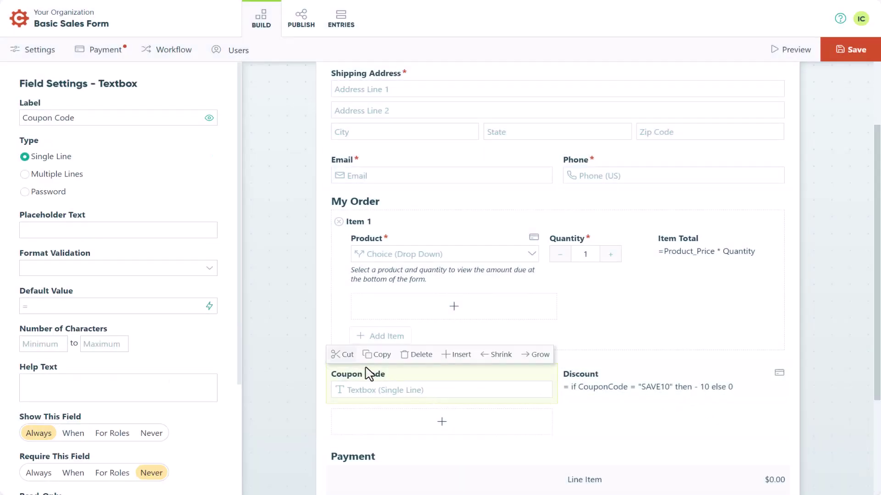
# Make Coupon Code's default value uppercase the entry: if CouponCode !=null then CouponCode.ToUpper else null
pyautogui.click(209, 307)
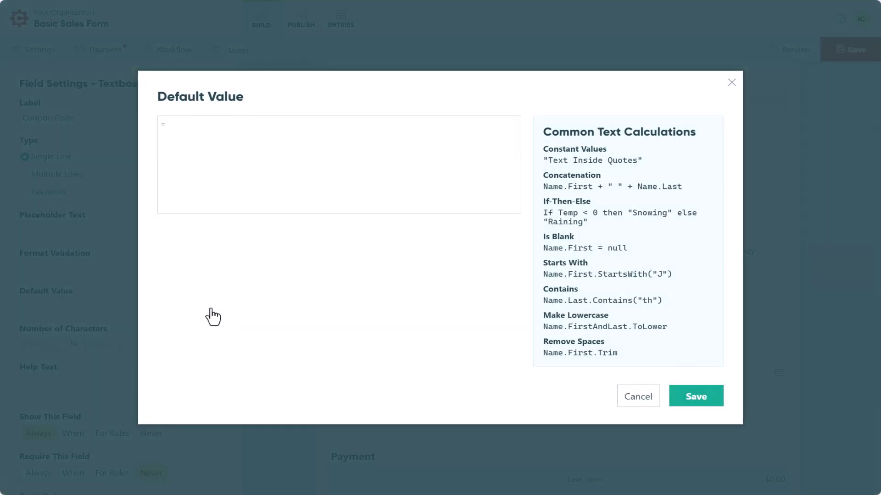
pyautogui.click(160, 125)
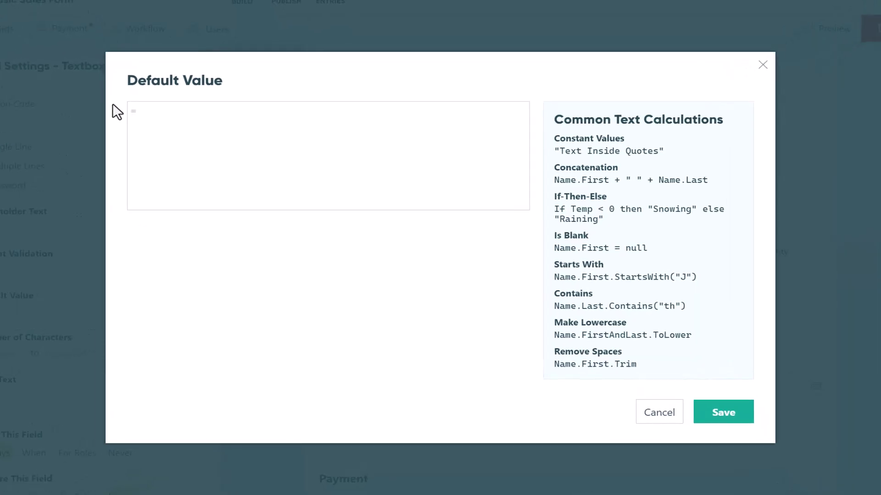
pyautogui.write('if CouponCode !=nul')
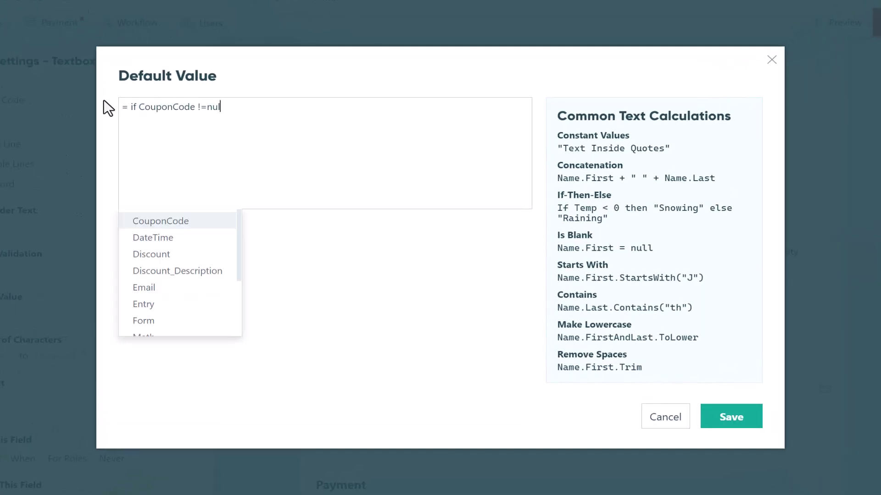
pyautogui.write('l then CouponCode.ToU')
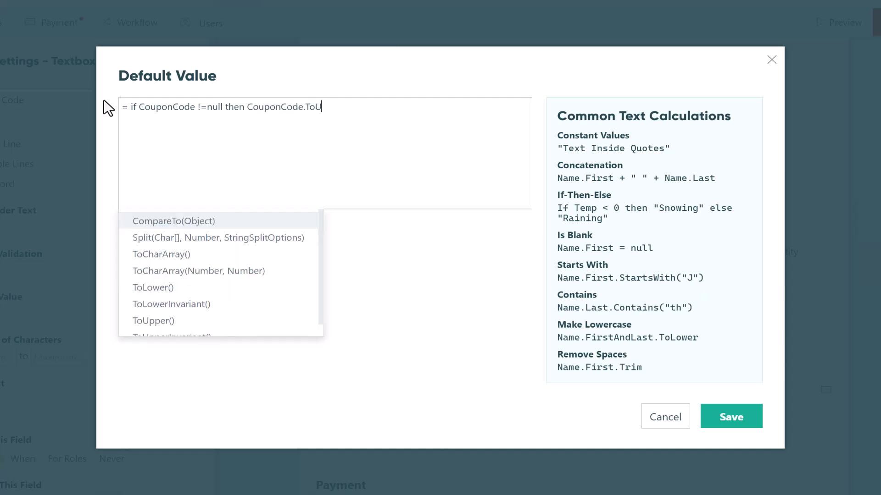
pyautogui.write('pper else null')
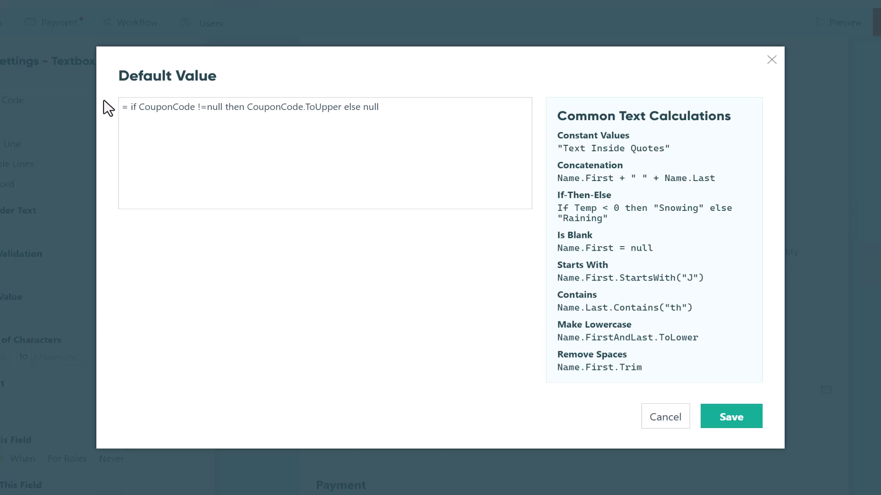
pyautogui.click(724, 417)
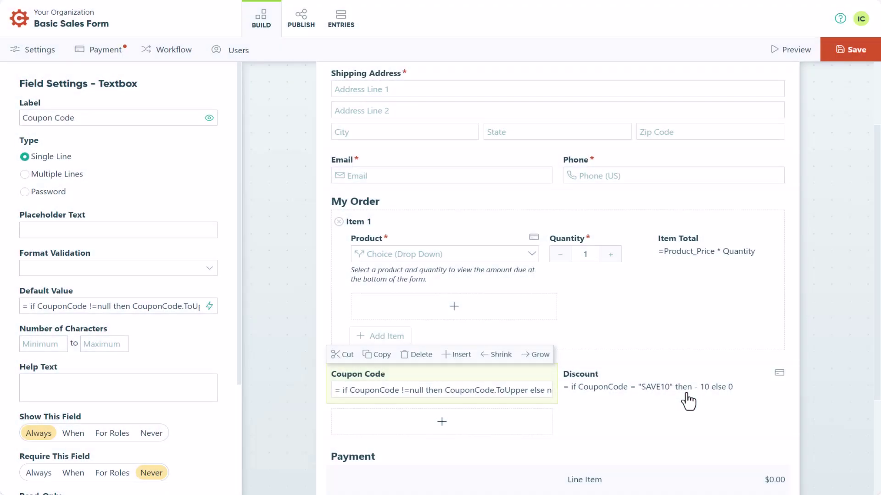
# Show the Discount field only for the Internal role
pyautogui.click(608, 381)
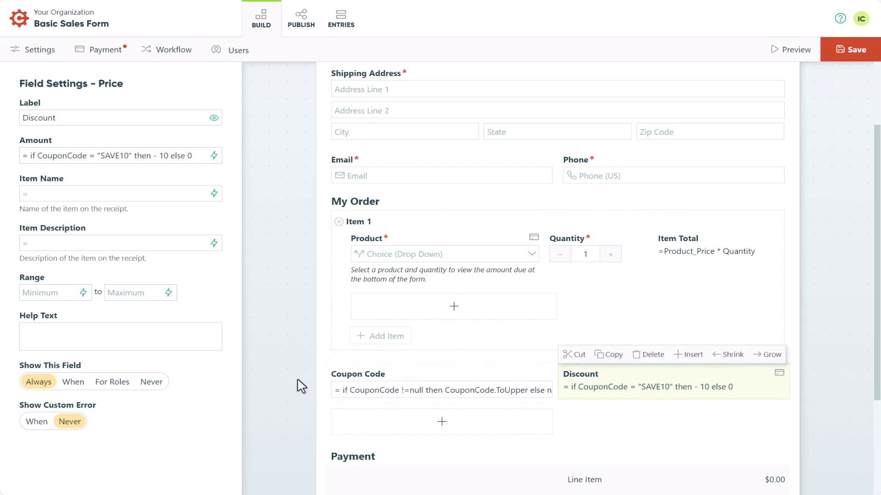
pyautogui.click(124, 384)
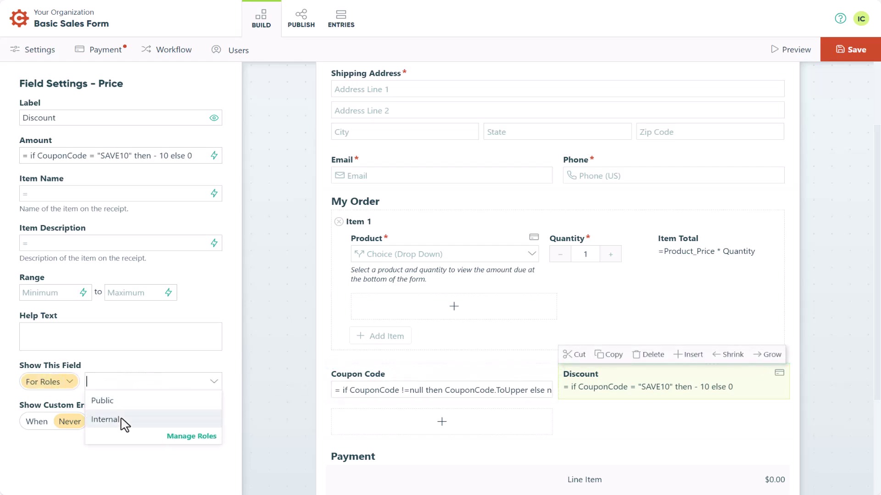
pyautogui.click(122, 420)
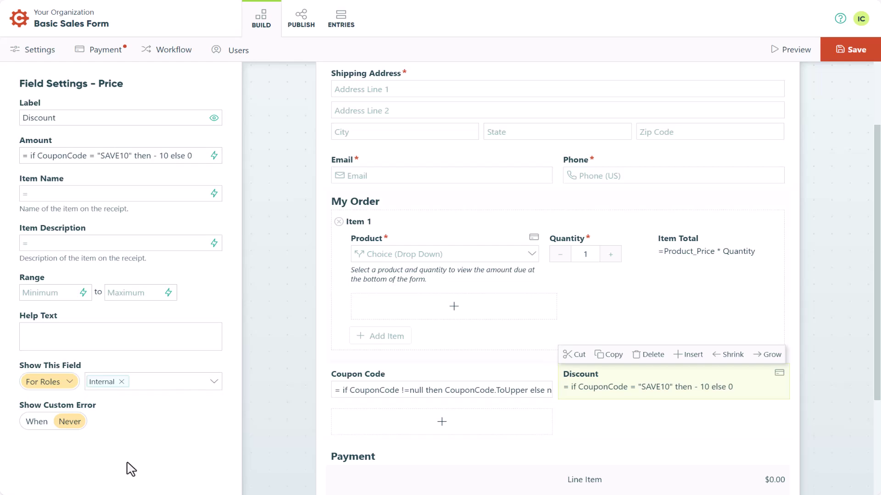
pyautogui.click(785, 55)
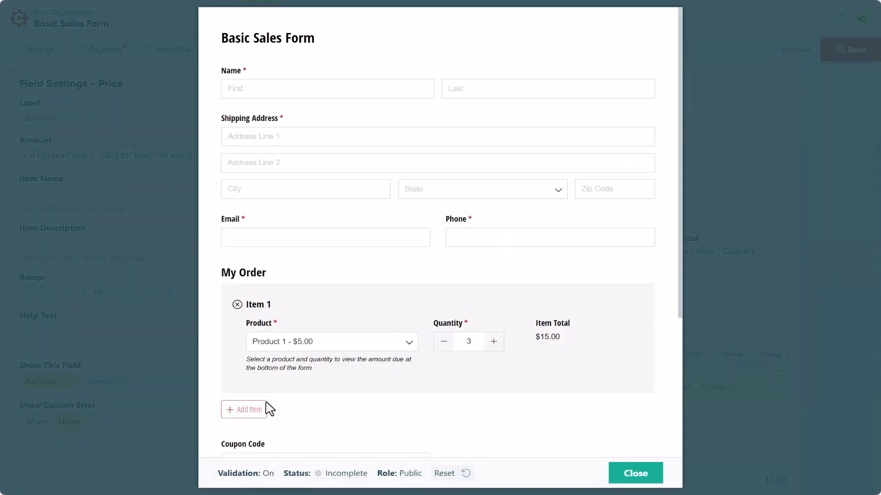
pyautogui.scroll(-4, 264, 411)
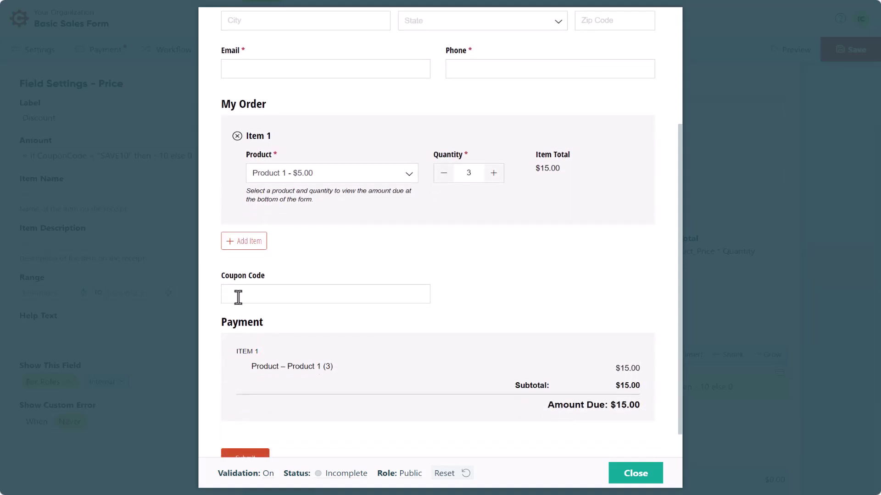
pyautogui.click(238, 297)
pyautogui.write('save10')
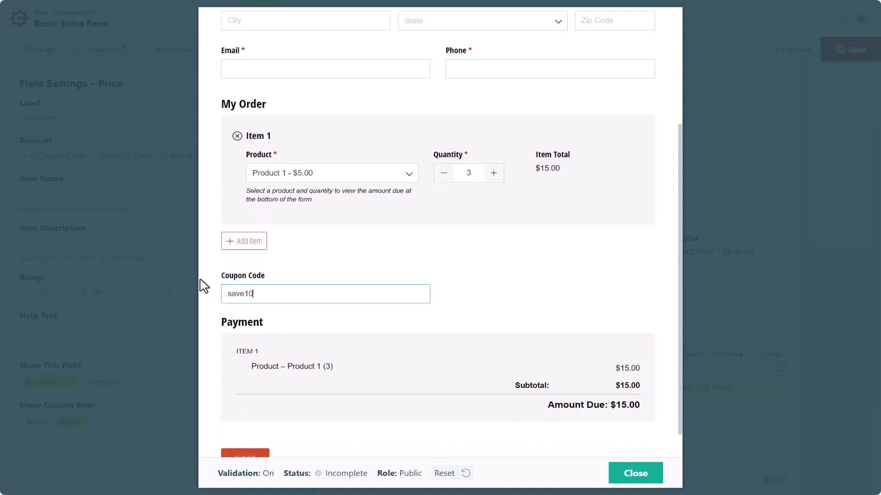
pyautogui.click(204, 286)
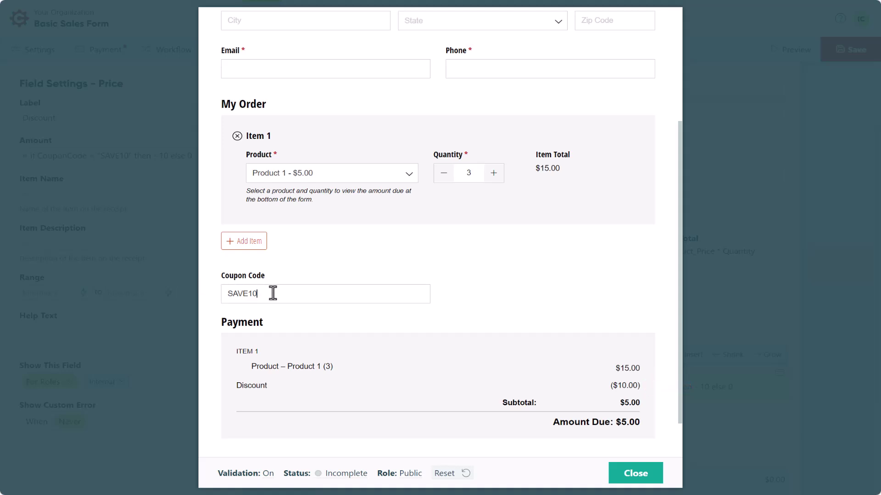
pyautogui.click(273, 293)
pyautogui.click(208, 280)
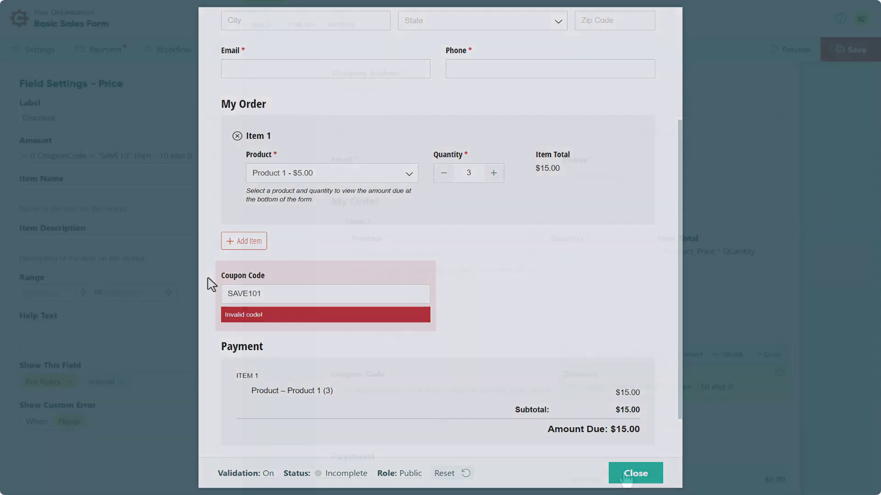
pyautogui.click(625, 478)
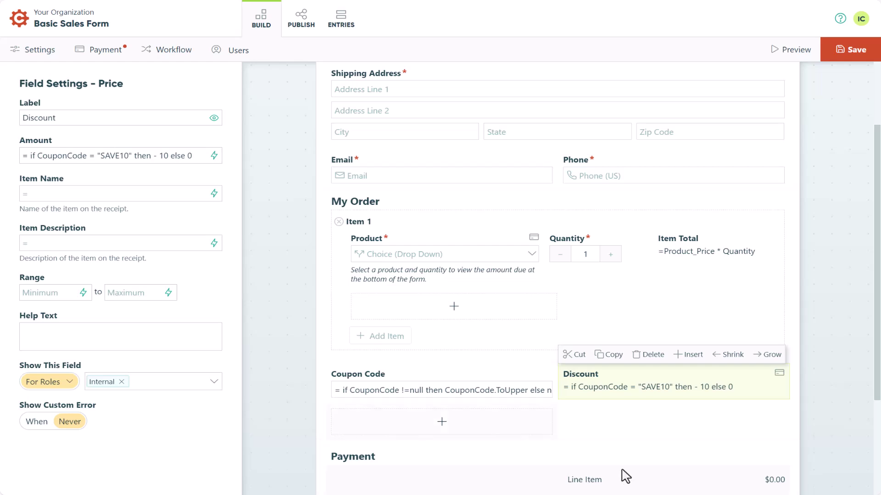
# Change the SAVE10 discount from a flat 10 to .1 * MyOrder.Sum(ItemTotal)
pyautogui.click(214, 156)
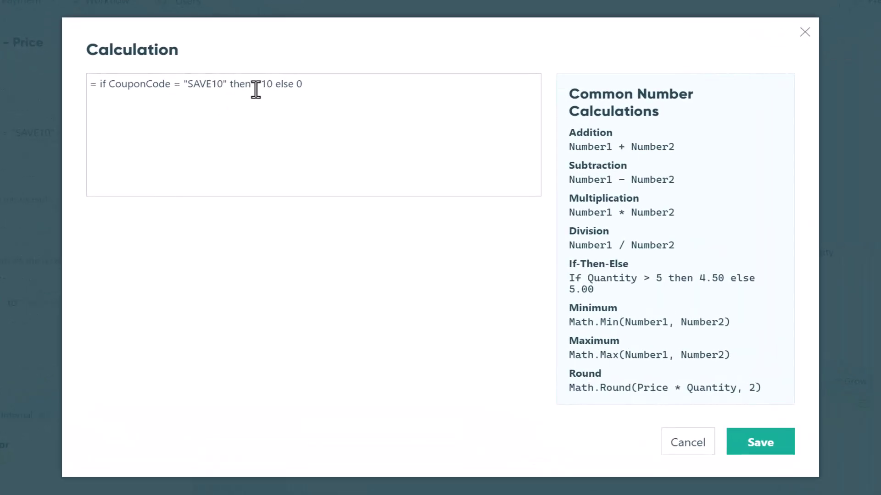
pyautogui.click(272, 84)
pyautogui.press('BackSpace')
pyautogui.press('BackSpace')
pyautogui.write('.1')
pyautogui.write(' * M')
pyautogui.write('yOrder')
pyautogui.write('.Sum')
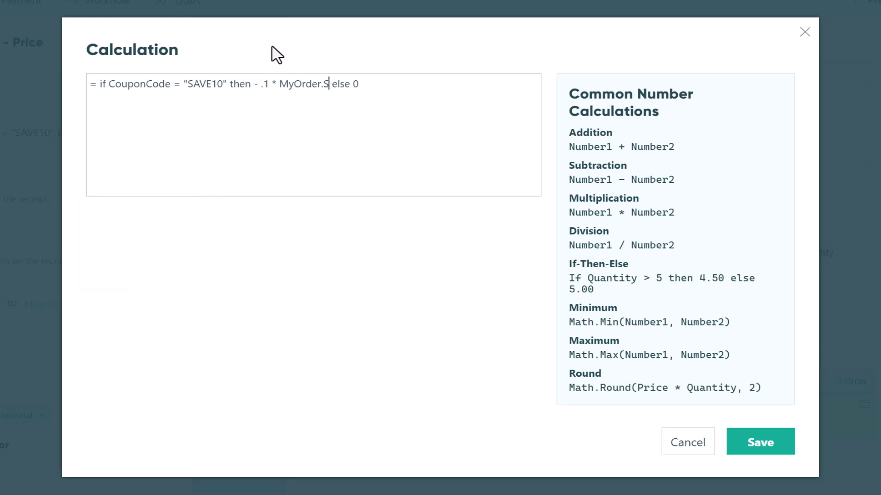
pyautogui.write('(ItemTot')
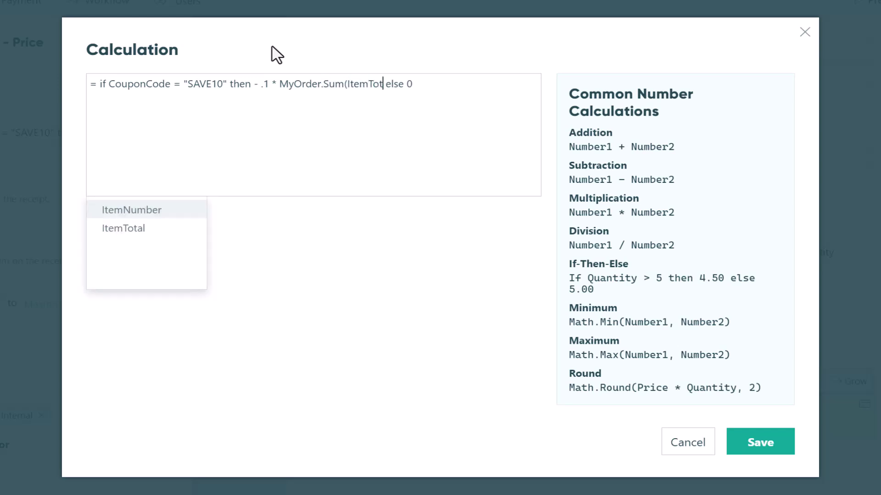
pyautogui.write('al)')
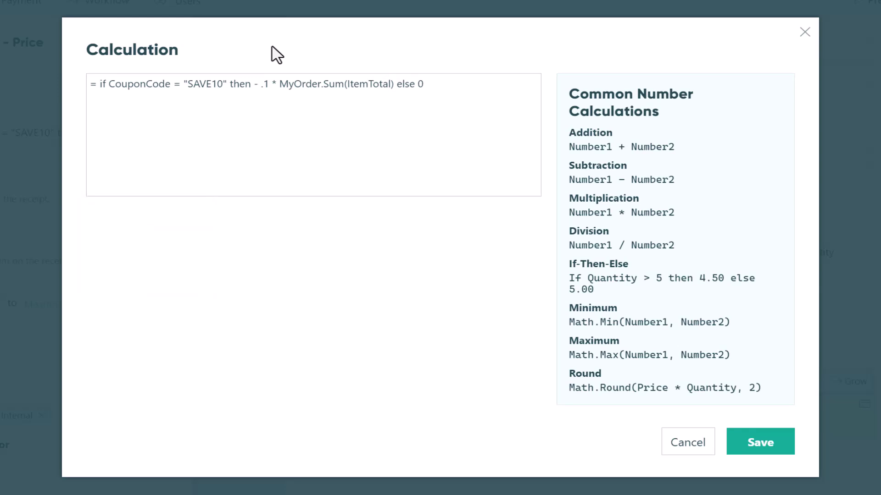
pyautogui.click(738, 444)
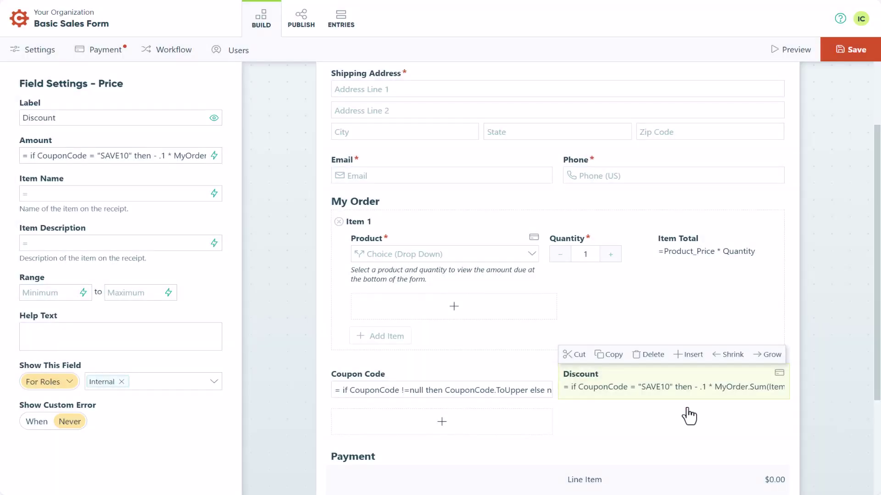
# Preview the form with coupon save10, confirming $1.50 off a $15.00 order
pyautogui.click(789, 55)
pyautogui.scroll(-4, 524, 220)
pyautogui.click(224, 289)
pyautogui.write('save10')
pyautogui.click(212, 292)
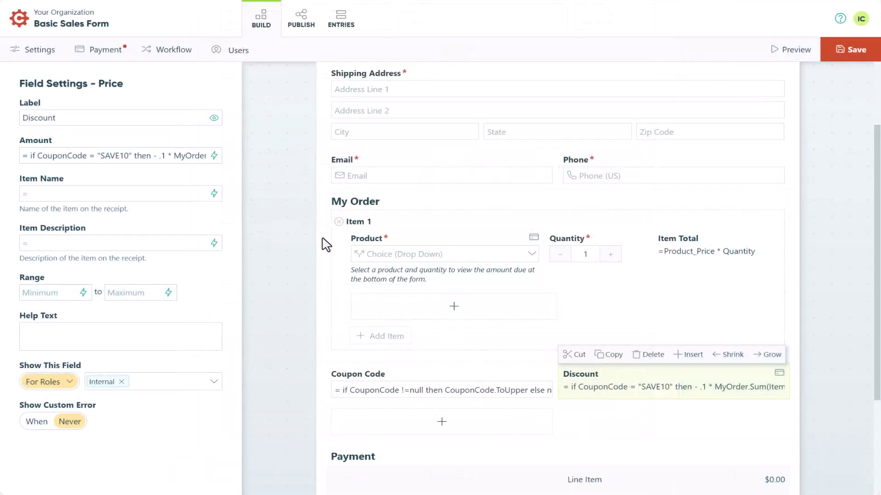
# Add a SAVE20 branch after else that subtracts .2 * MyOrder.Sum(ItemTotal)
pyautogui.click(213, 156)
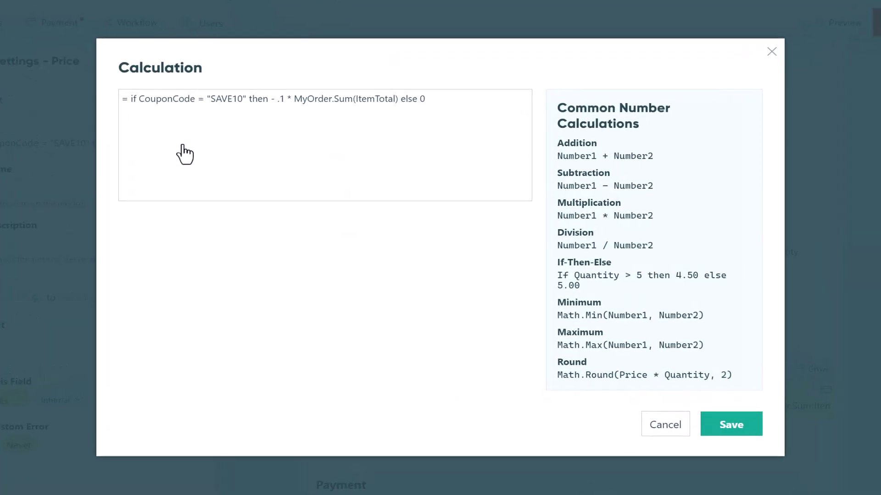
pyautogui.moveTo(131, 99); pyautogui.dragTo(416, 101)
pyautogui.hotkey('ctrl', 'c')
pyautogui.click(417, 101)
pyautogui.hotkey('ctrl', 'v')
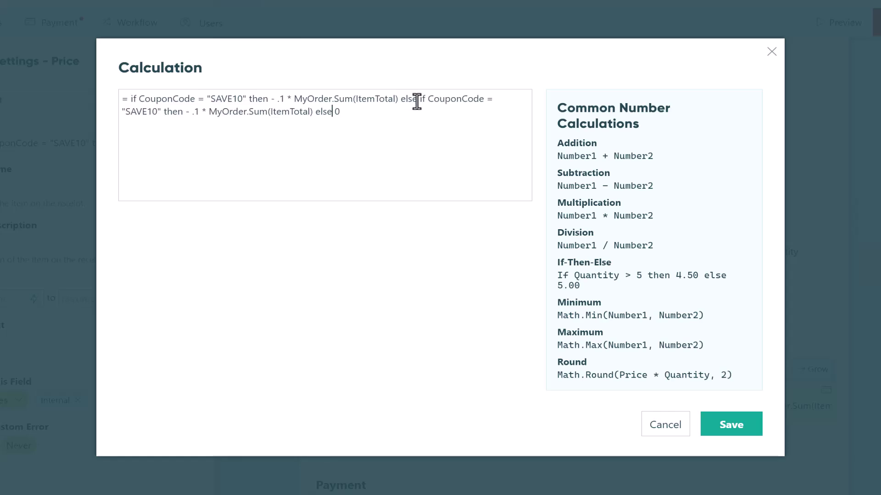
pyautogui.click(152, 111)
pyautogui.press('BackSpace')
pyautogui.write('2')
pyautogui.click(199, 112)
pyautogui.press('BackSpace')
pyautogui.write('2')
pyautogui.press('Right')
pyautogui.press('Right')
pyautogui.press('Right')
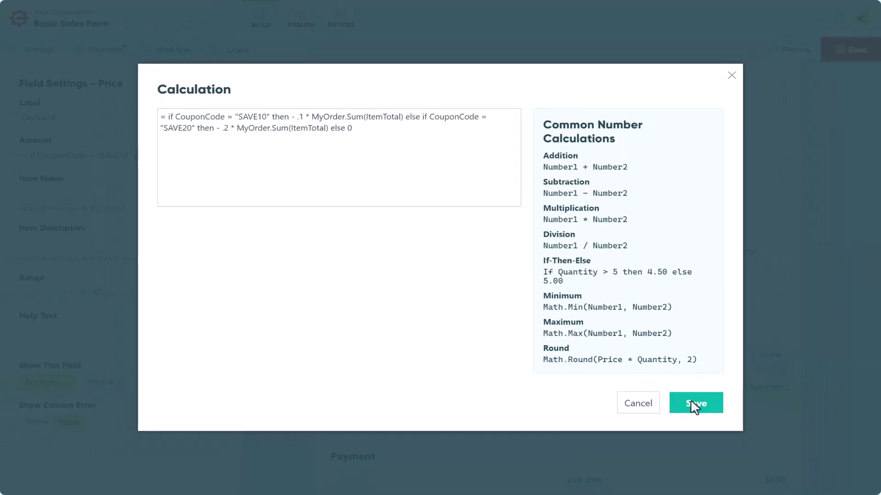
# Save the discount formula and add 'CouponCode is not SAVE20' to Coupon Code's invalid-code error
pyautogui.click(692, 405)
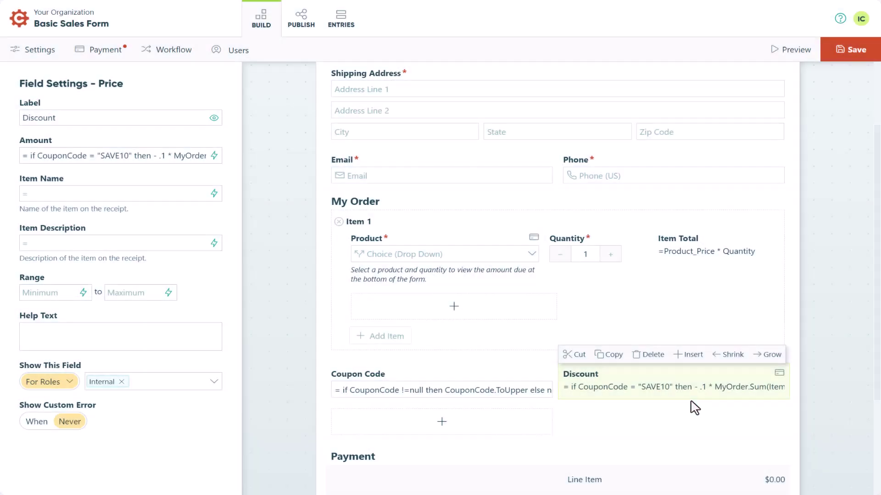
pyautogui.click(442, 388)
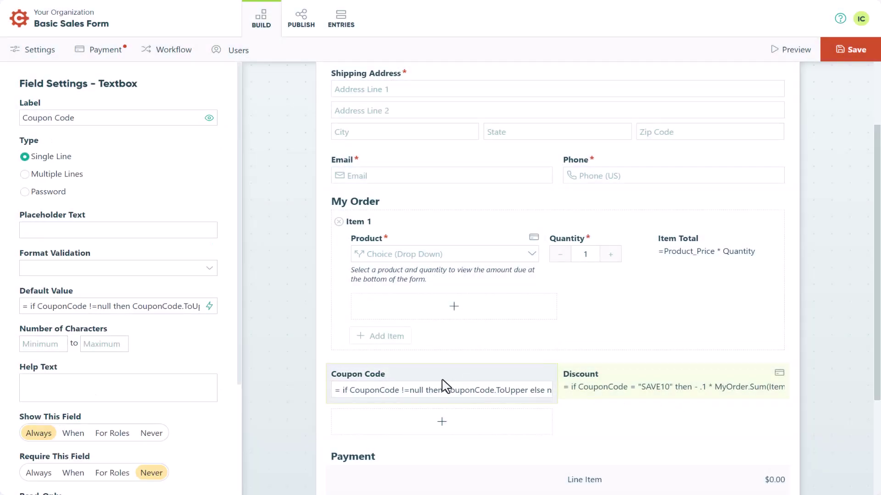
pyautogui.scroll(-3, 148, 407)
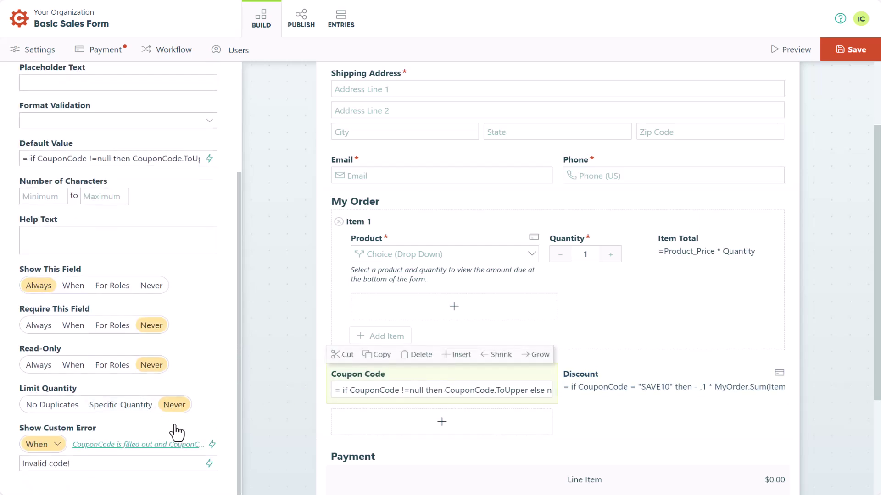
pyautogui.click(212, 445)
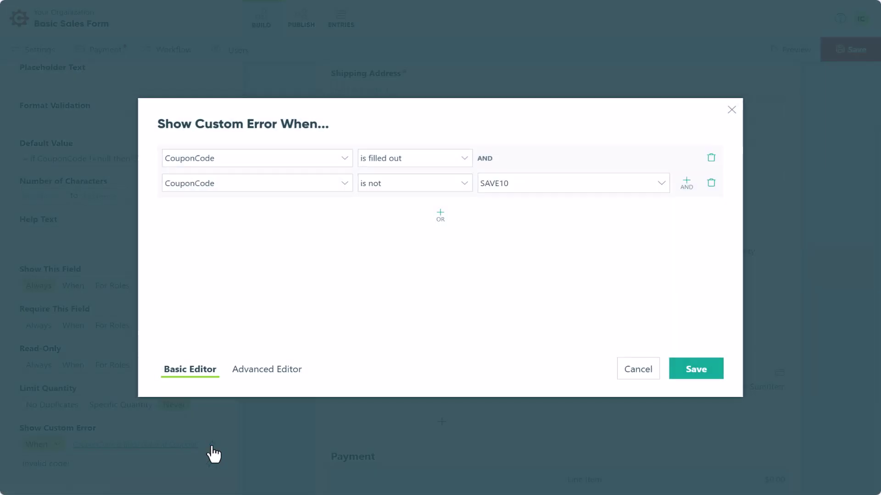
pyautogui.click(687, 183)
pyautogui.click(345, 211)
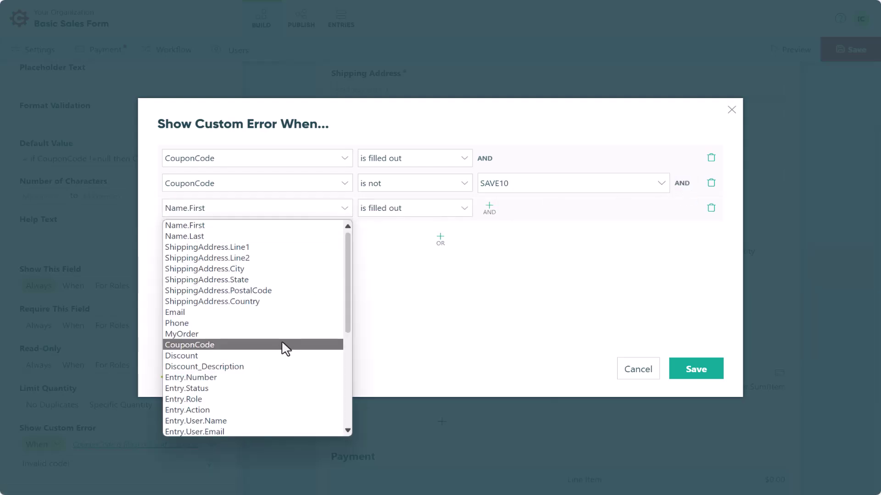
pyautogui.click(285, 348)
pyautogui.click(375, 213)
pyautogui.click(377, 259)
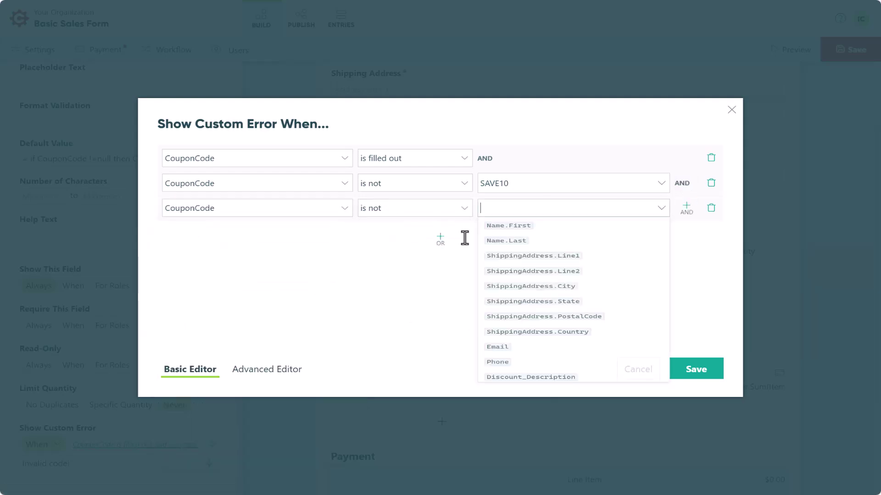
pyautogui.write('SAVE20')
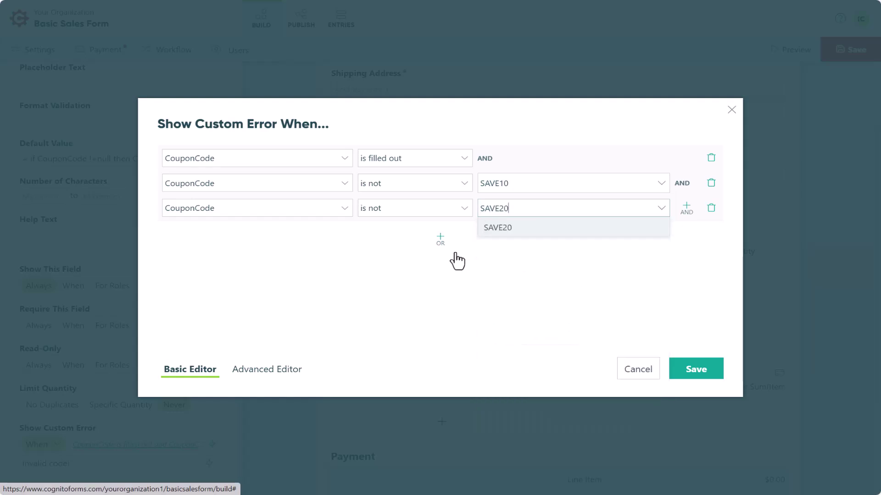
pyautogui.click(697, 372)
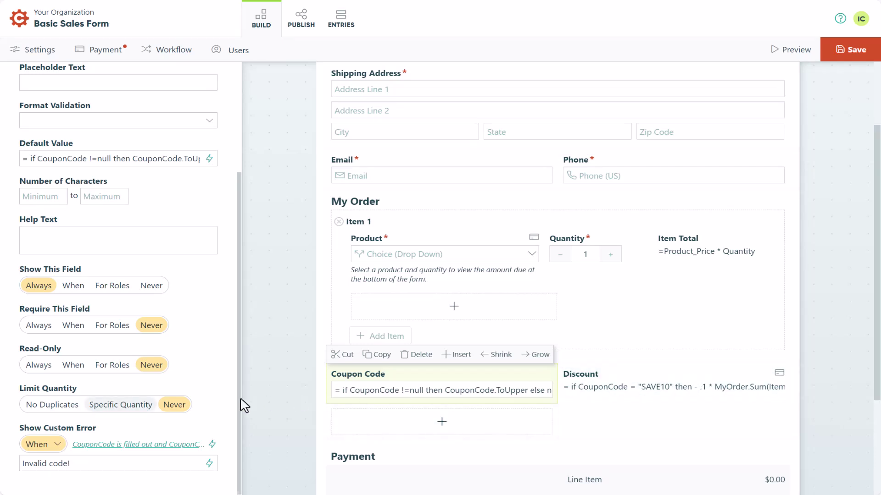
# Limit Coupon Code quantity to 3 for SAVE10 and 5 for SAVE20, with error 'Coupon expired!'
pyautogui.click(119, 406)
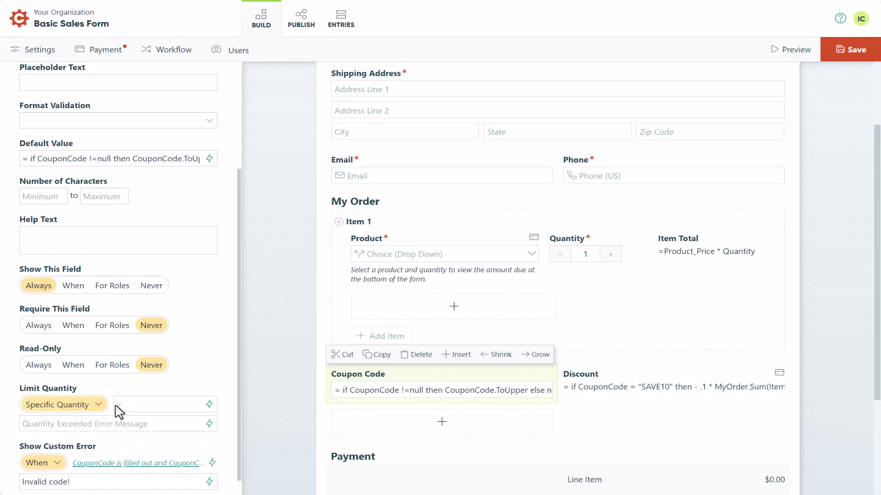
pyautogui.click(210, 405)
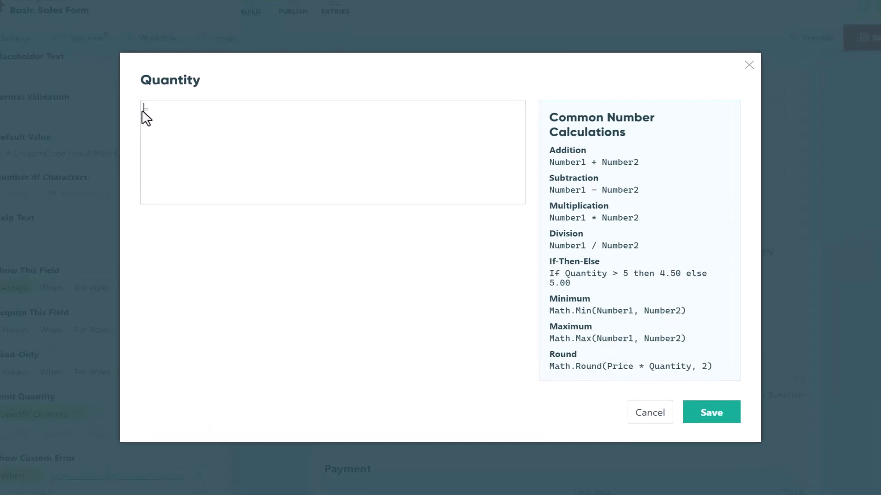
pyautogui.write('= if CouponCode')
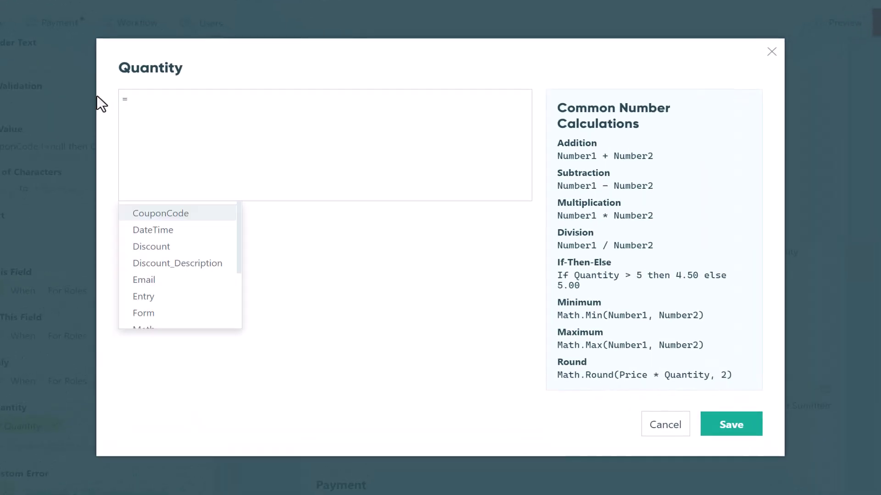
pyautogui.write(' = "SAVE10" then 3 ')
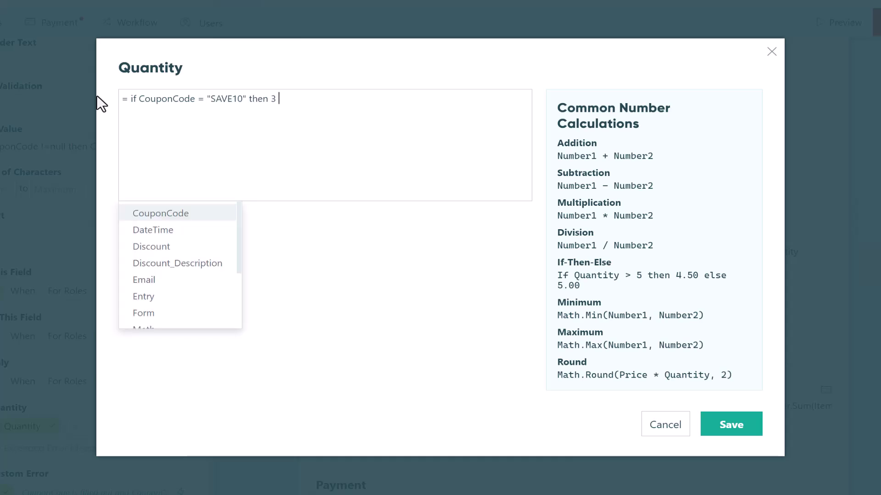
pyautogui.write('else if CouponCode = "S')
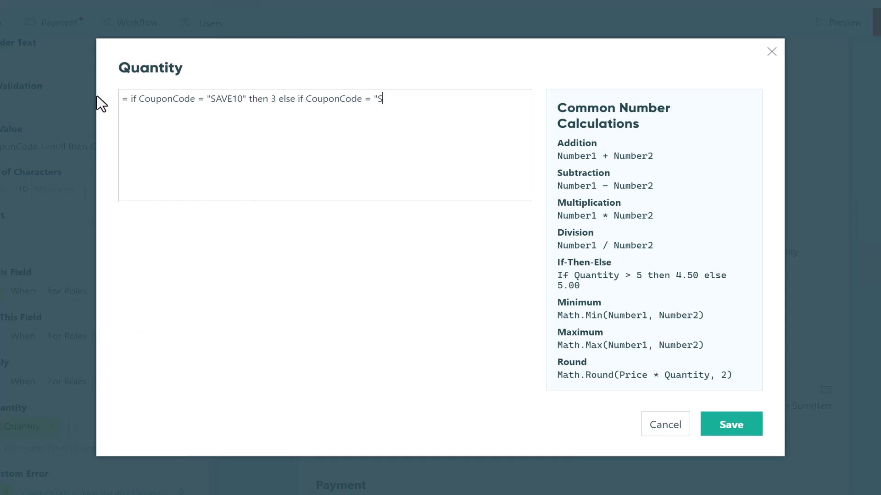
pyautogui.write('AVE20" then 5 else null')
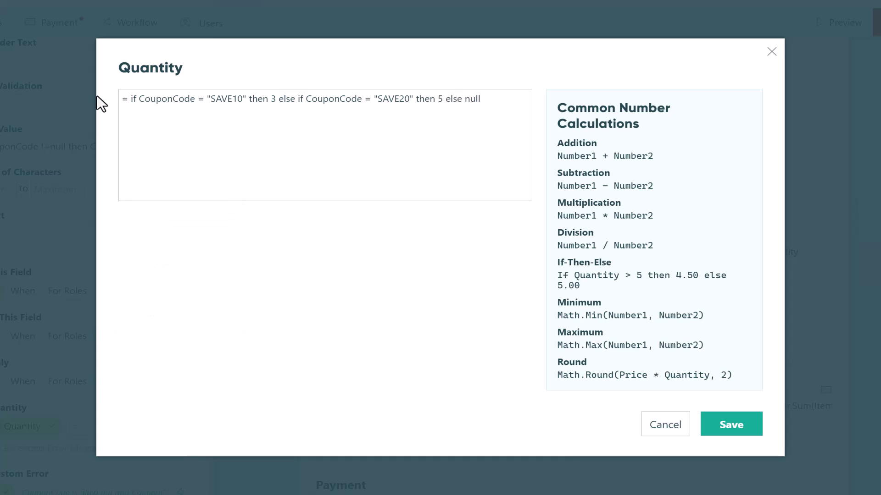
pyautogui.click(720, 426)
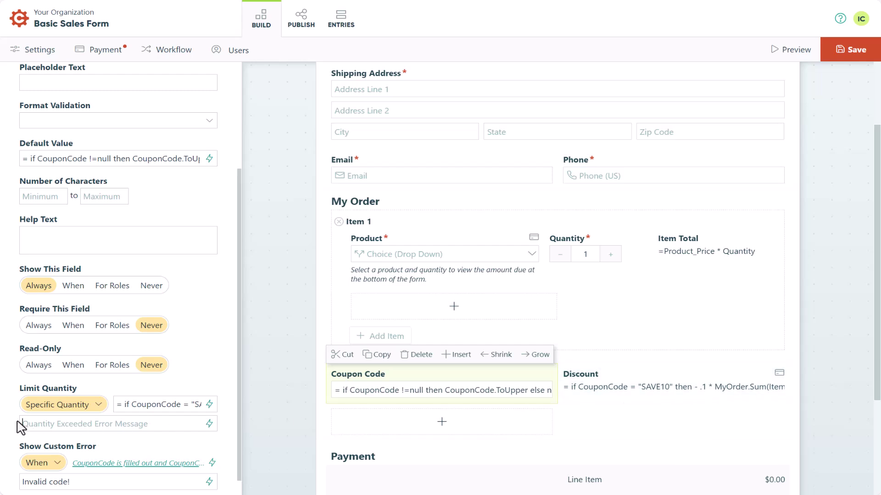
pyautogui.write('Coupon expired!')
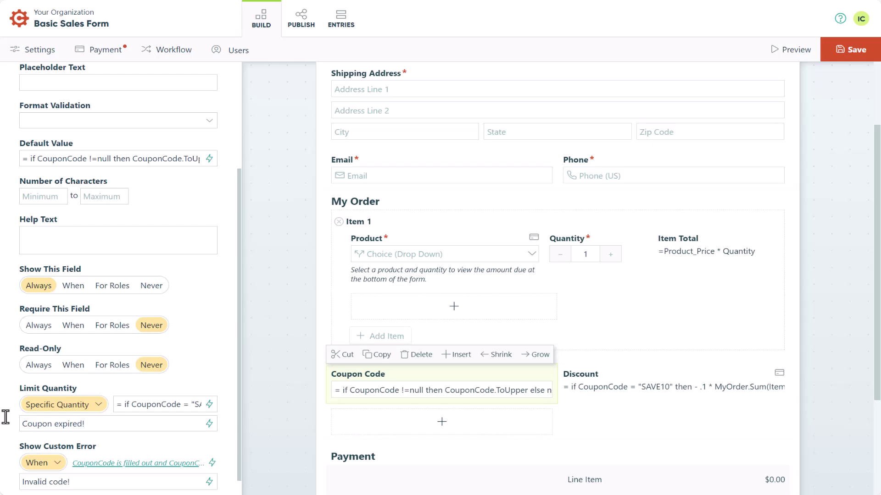
pyautogui.click(794, 50)
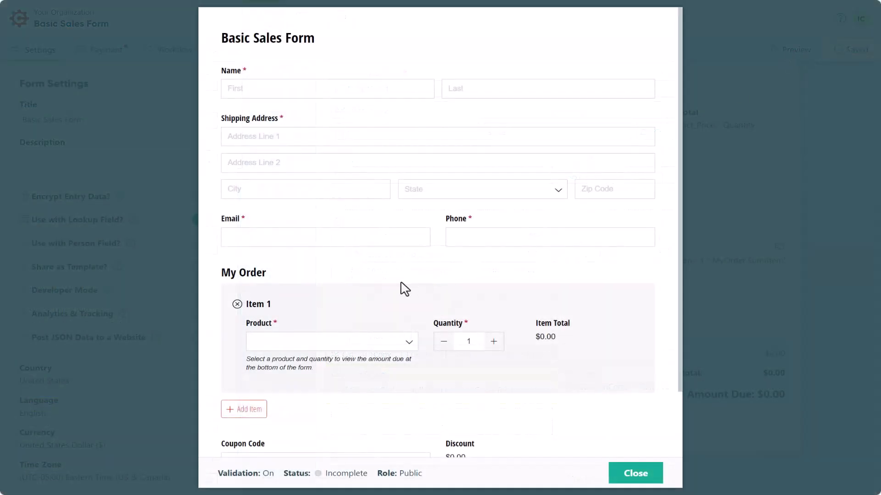
pyautogui.scroll(-2, 405, 289)
pyautogui.click(408, 268)
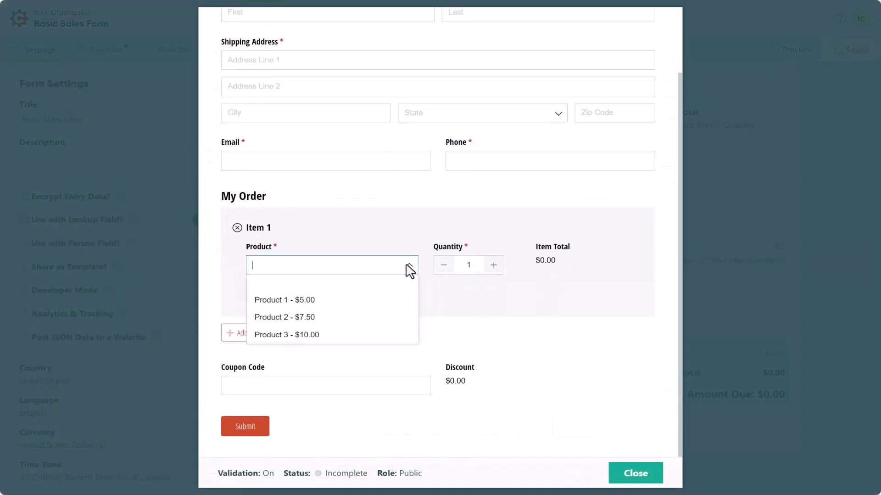
pyautogui.click(393, 335)
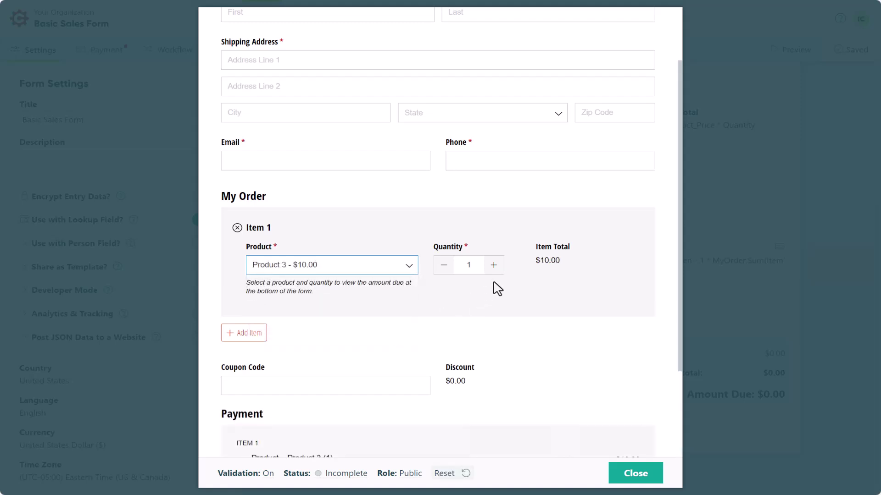
pyautogui.scroll(-3, 367, 296)
pyautogui.click(245, 273)
pyautogui.write('save10')
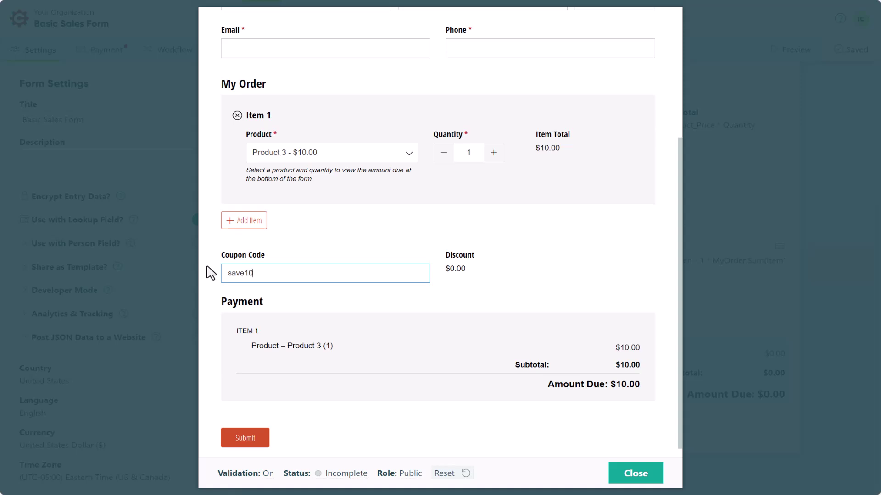
pyautogui.click(211, 274)
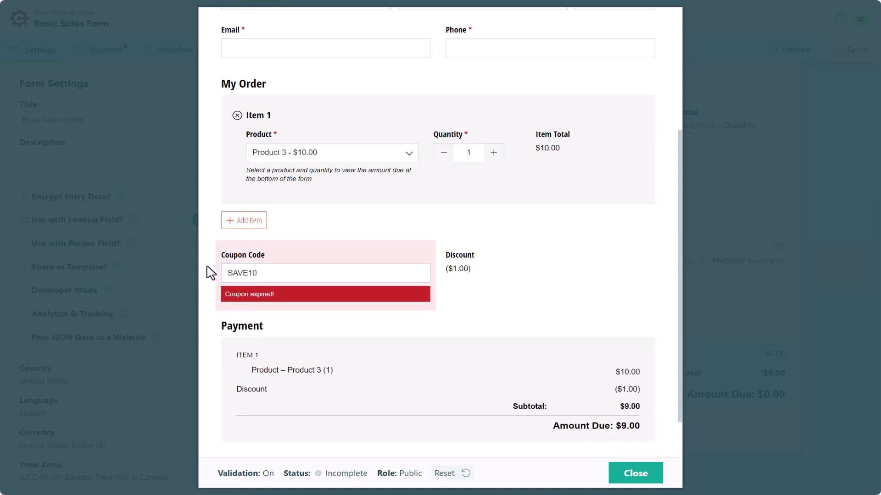
pyautogui.click(247, 273)
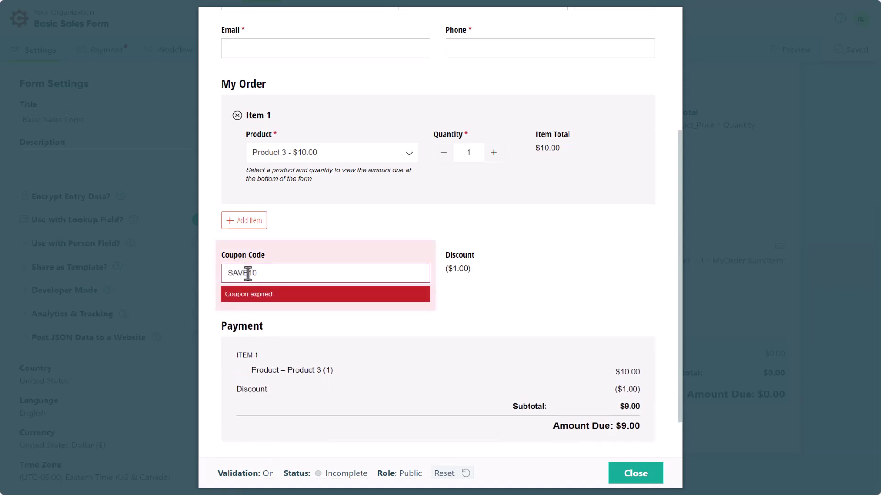
pyautogui.press('Delete')
pyautogui.write('2')
pyautogui.click(207, 271)
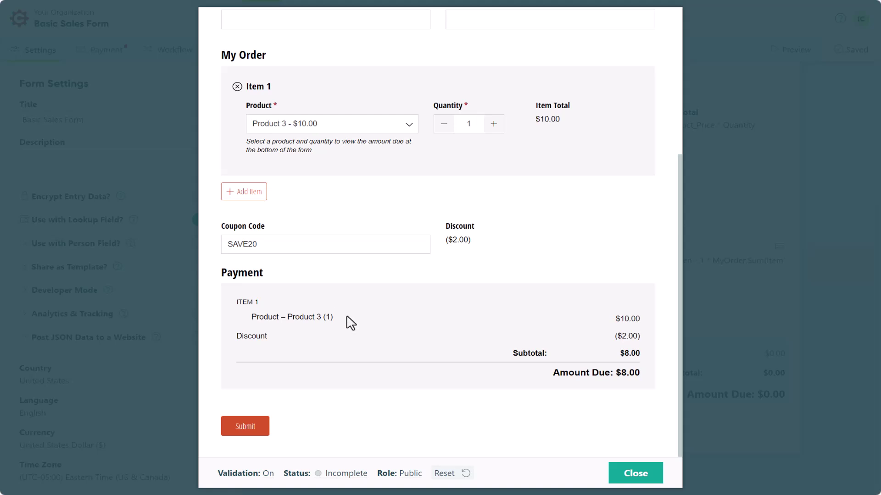
pyautogui.click(635, 475)
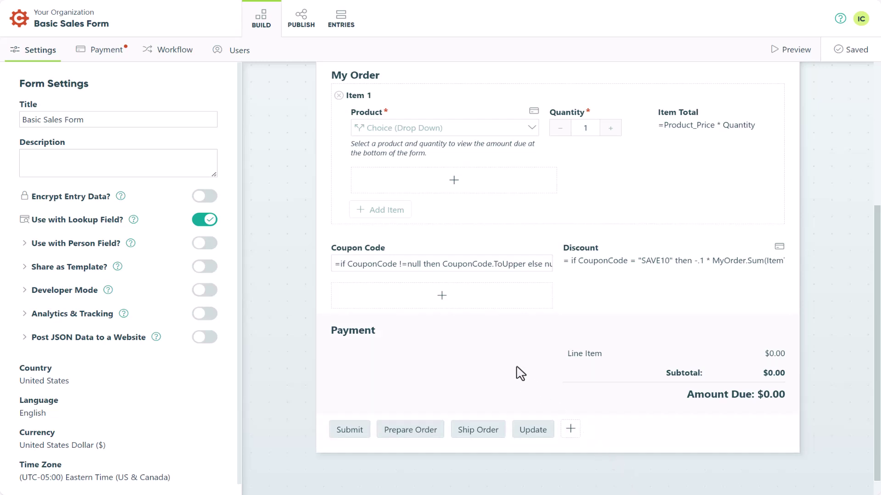
# Add a price field labelled Discount directly below Coupon Code
pyautogui.click(443, 298)
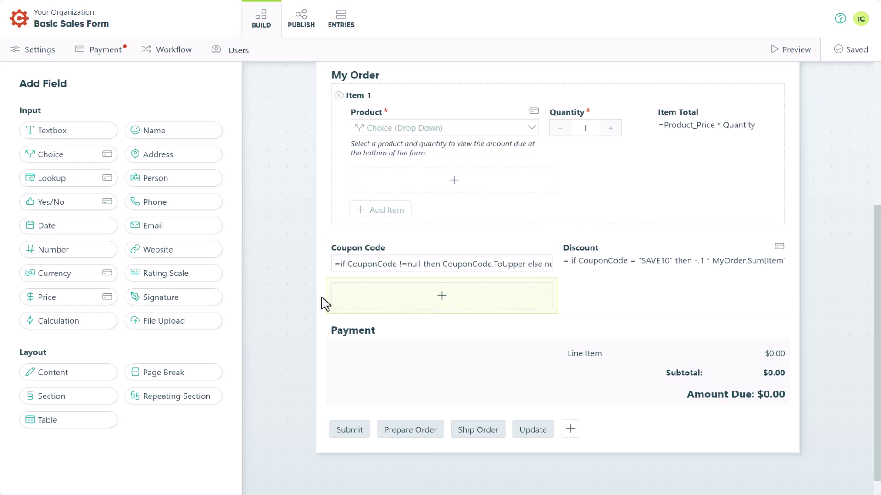
pyautogui.click(109, 302)
pyautogui.write('Discount')
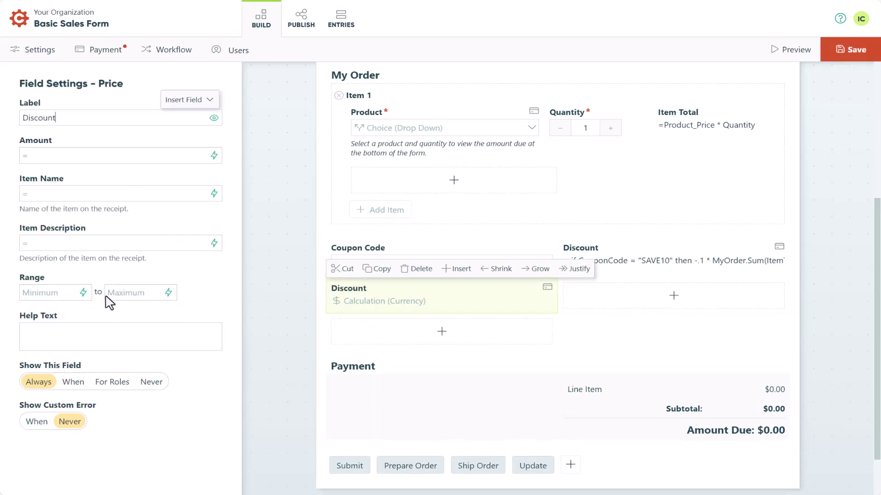
# Begin the Discount amount calculation as an if-formula over MyOrder.Sum
pyautogui.click(214, 157)
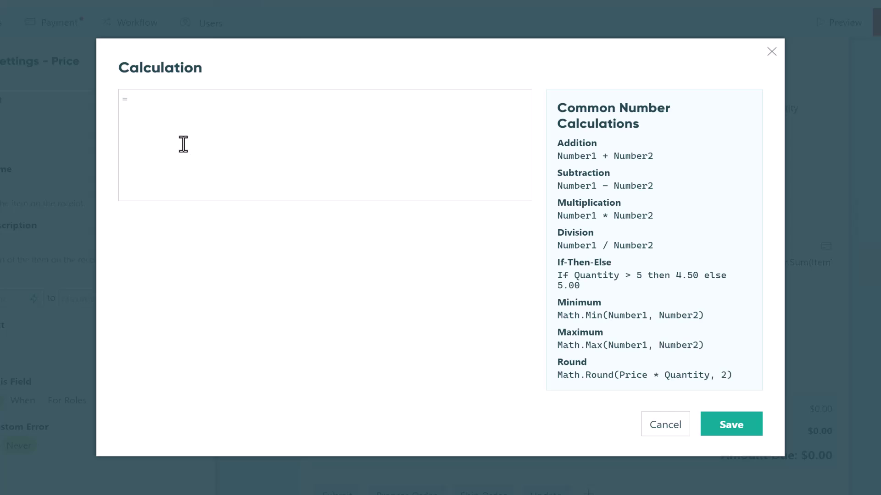
pyautogui.click(122, 100)
pyautogui.write('= if DateTime')
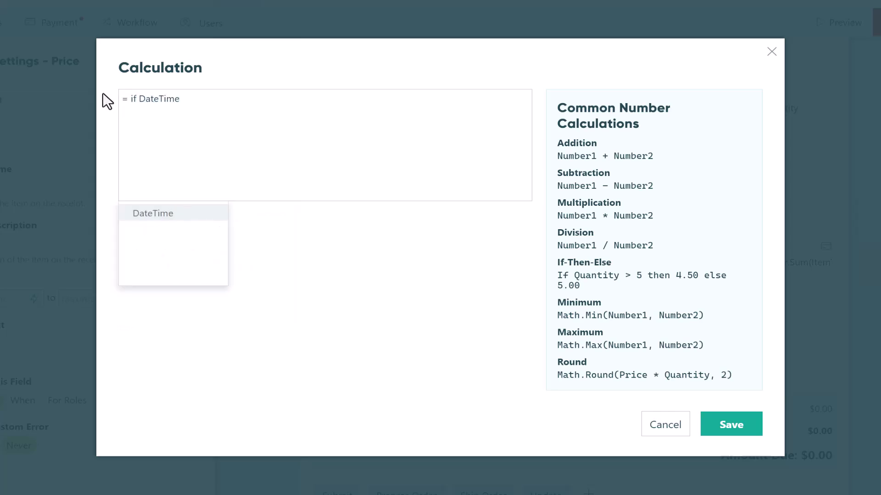
pyautogui.write('.Today < ')
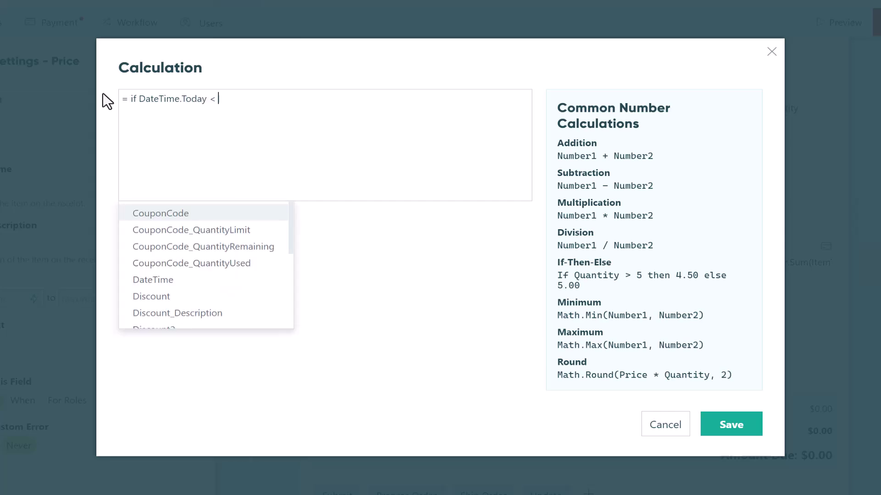
pyautogui.write('"12/25/2024" then ')
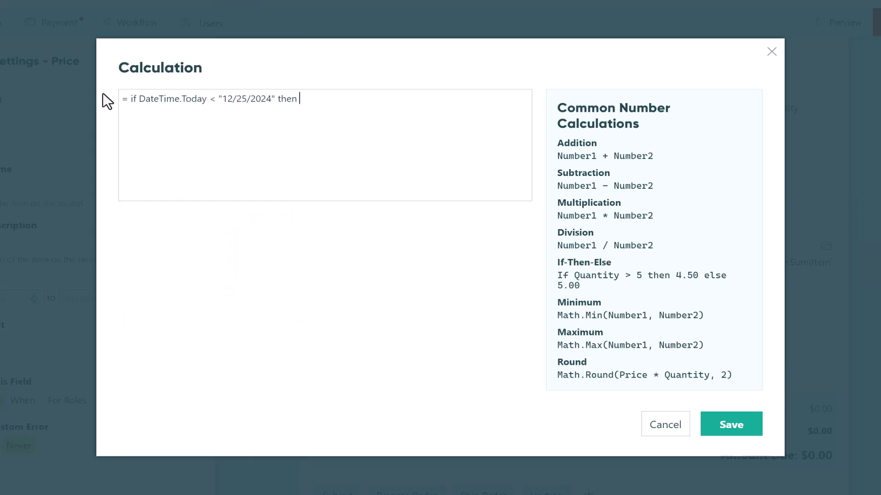
pyautogui.write('- 10 else 0')
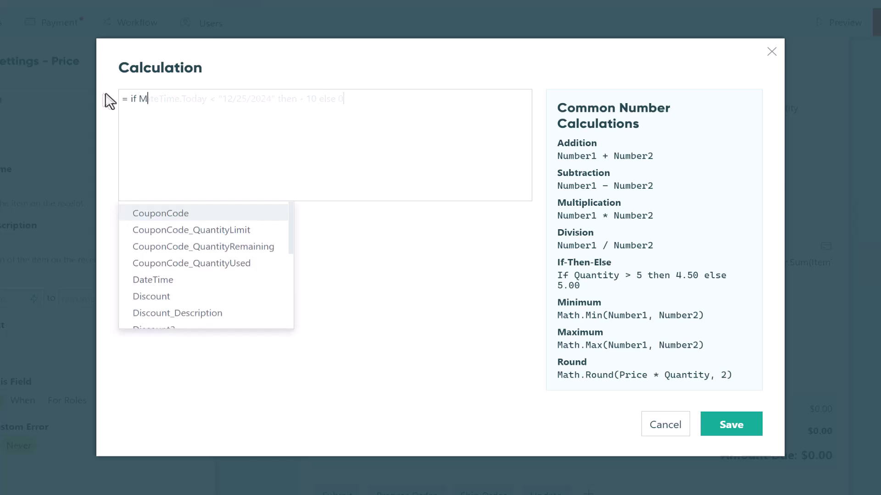
pyautogui.write('yOrder.Sum(Quantity')
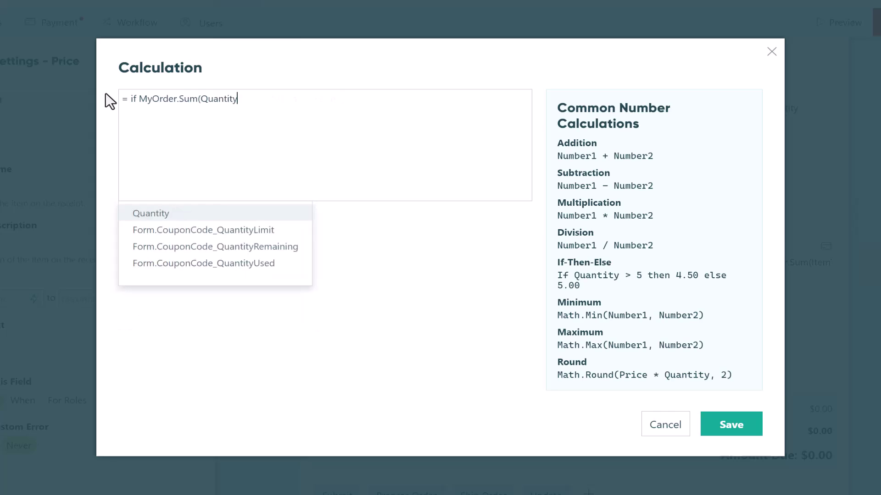
pyautogui.write(') > 10 then (MyOrder')
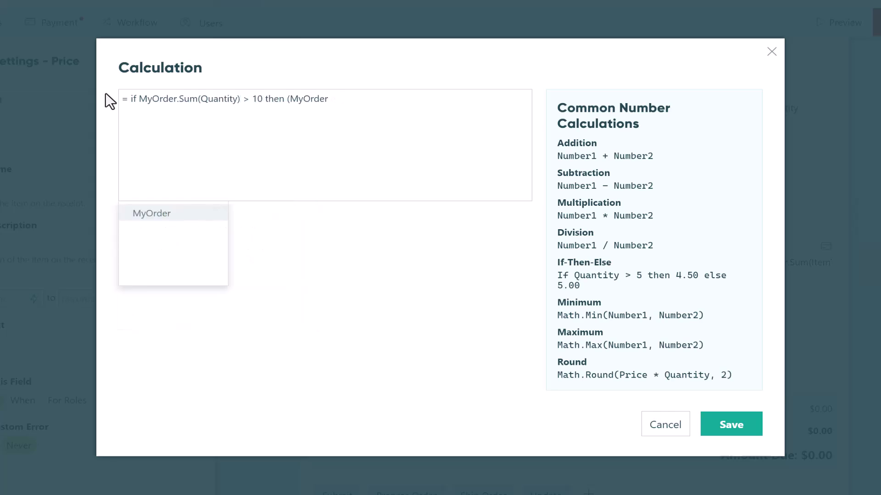
pyautogui.write('.Sum(ItemTotal) * .1')
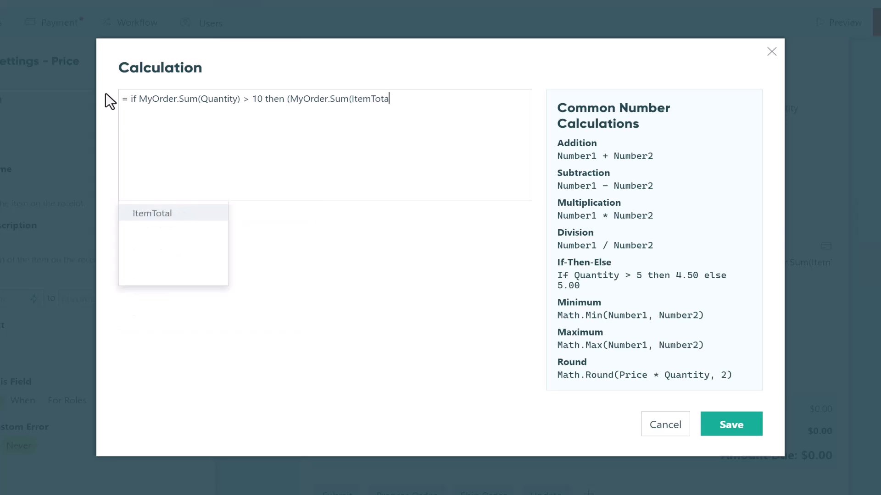
pyautogui.write(' ) else 0')
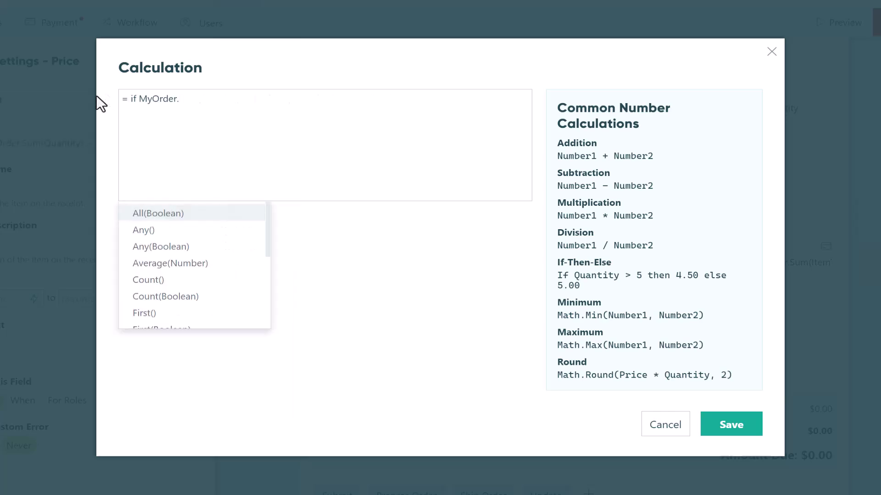
# Complete and save the amount as = if MyOrder.Sum(ItemTotal) > 50 then - (MyOrder.Sum(ItemTotal) *.2 ) else 0
pyautogui.write('Sum(Ite')
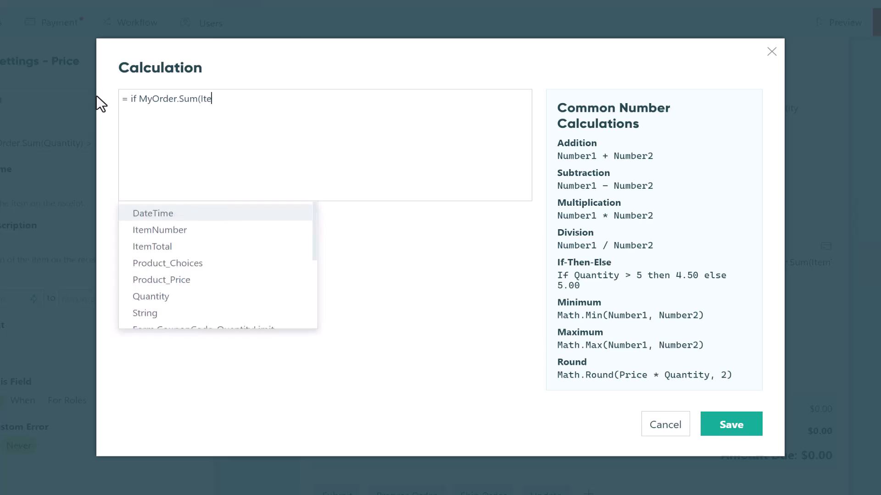
pyautogui.write('mTotal) > 50 then ')
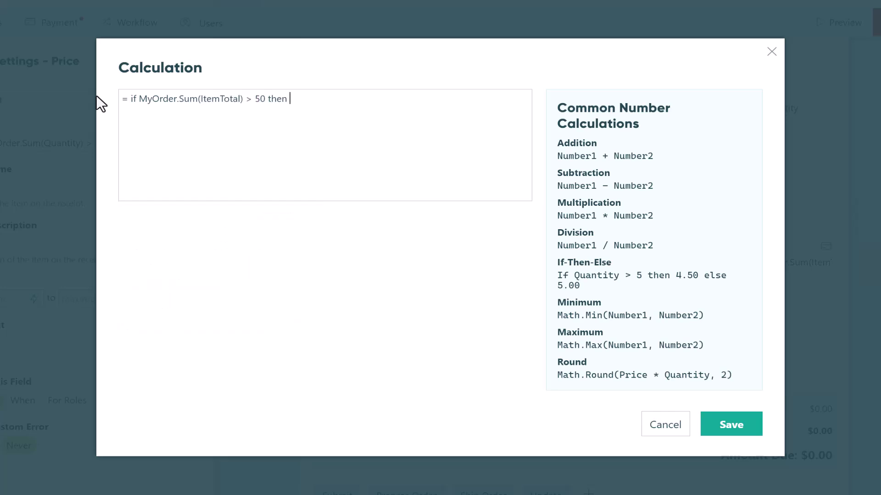
pyautogui.write('- (MyOrder.Sum')
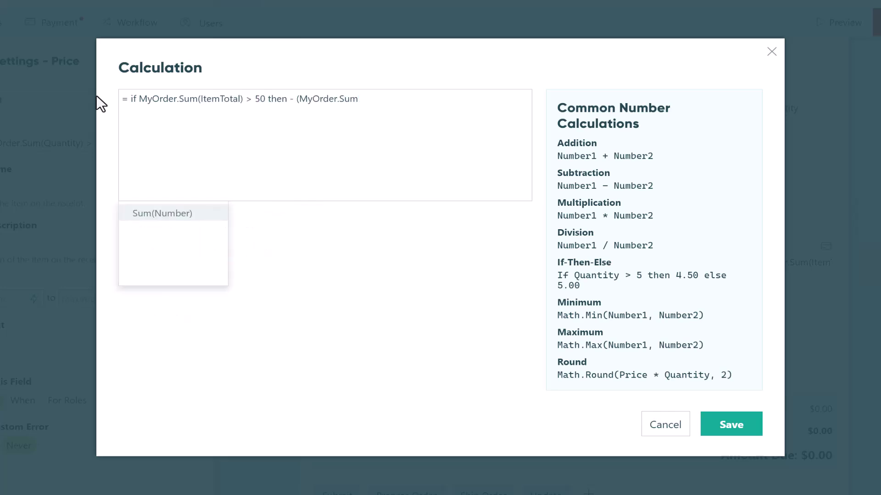
pyautogui.write('(ItemTotal) *.2')
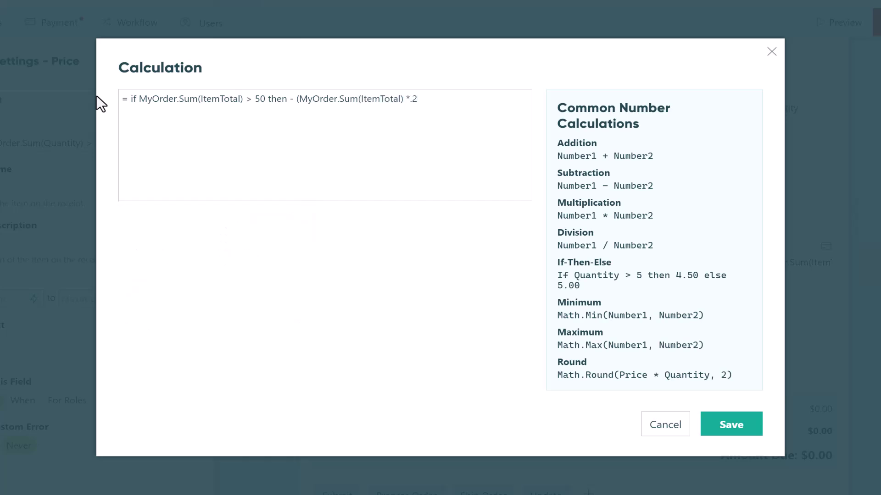
pyautogui.write(' ) else 0')
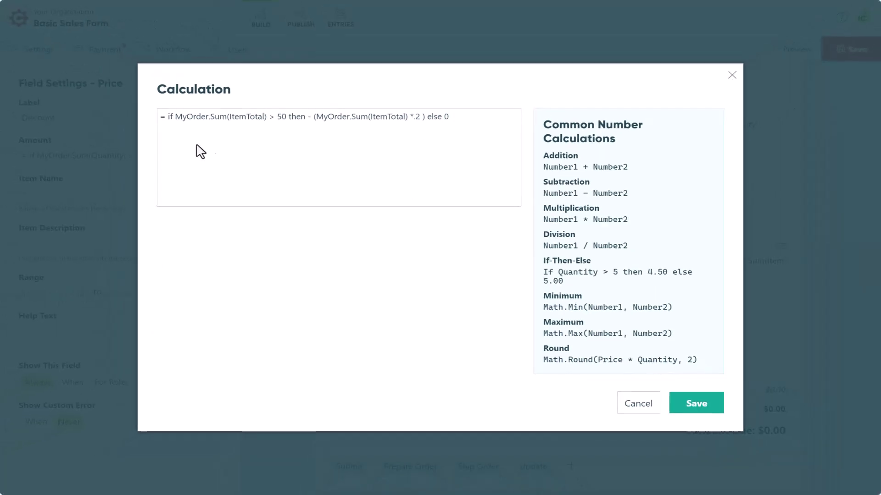
pyautogui.click(695, 408)
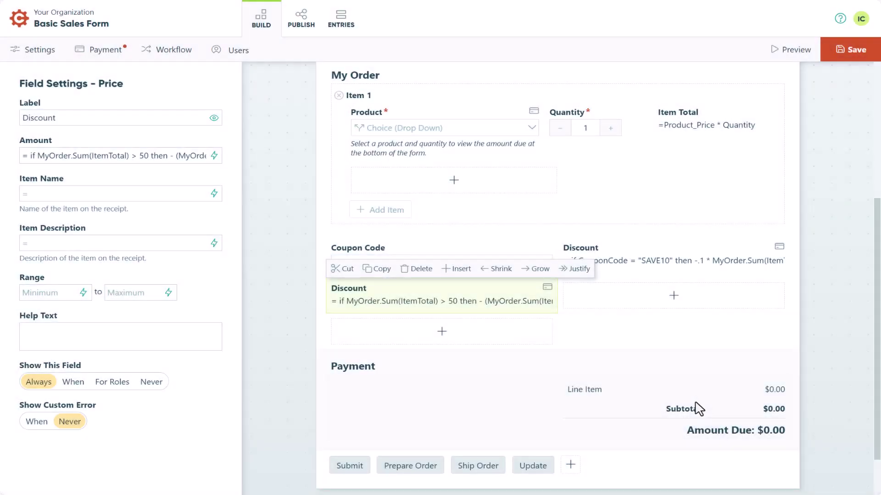
pyautogui.click(795, 53)
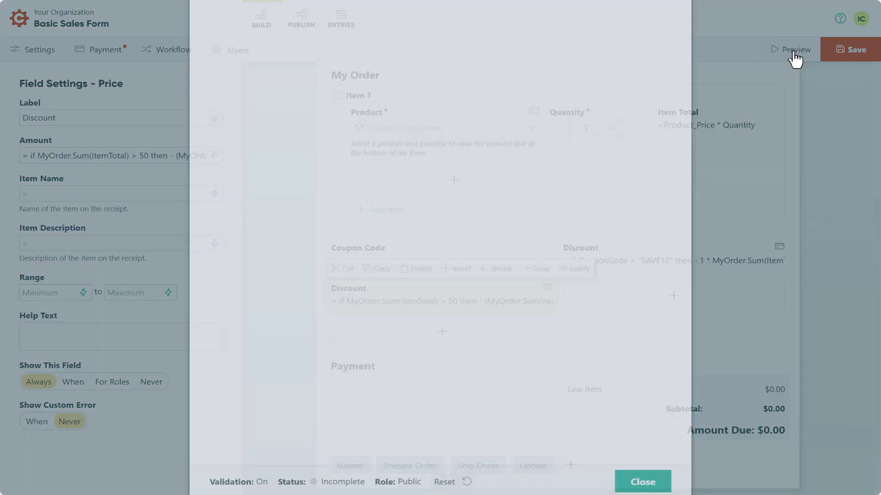
pyautogui.scroll(-4, 670, 159)
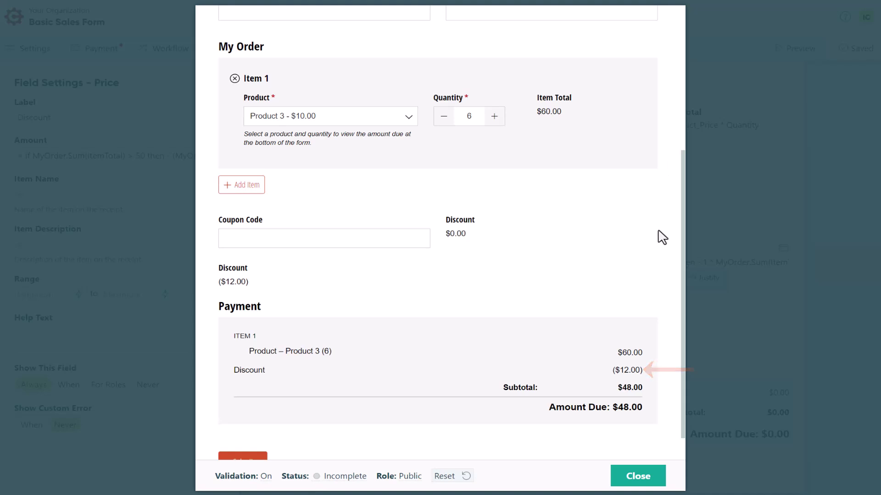
pyautogui.click(642, 476)
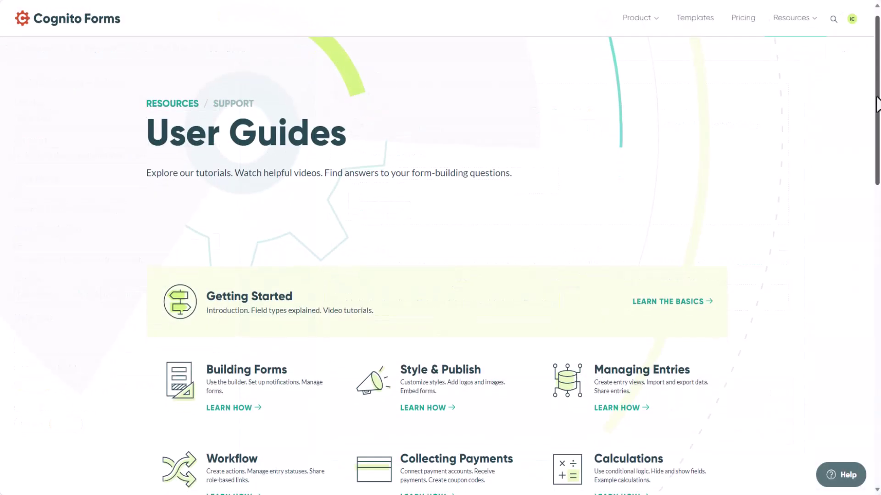
# Go from the bottom of the User Guides page to Contact Us to submit a support request
pyautogui.scroll(-2, 874, 124)
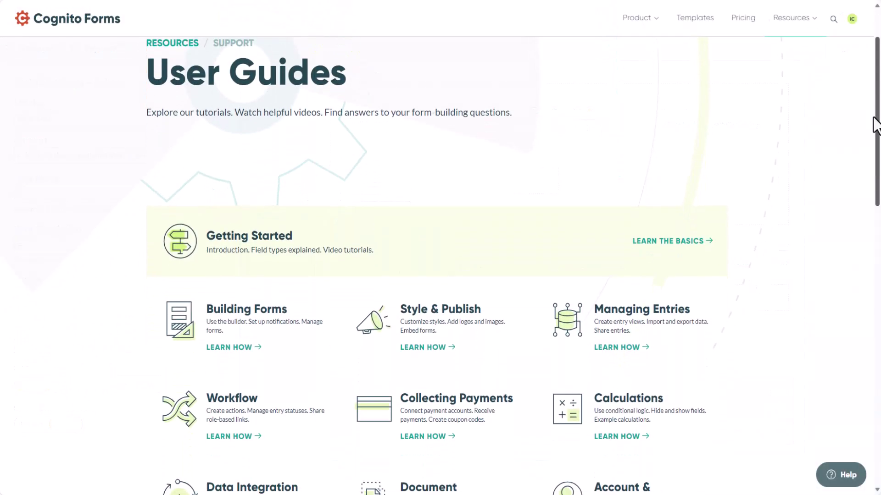
pyautogui.moveTo(874, 120); pyautogui.dragTo(875, 354)
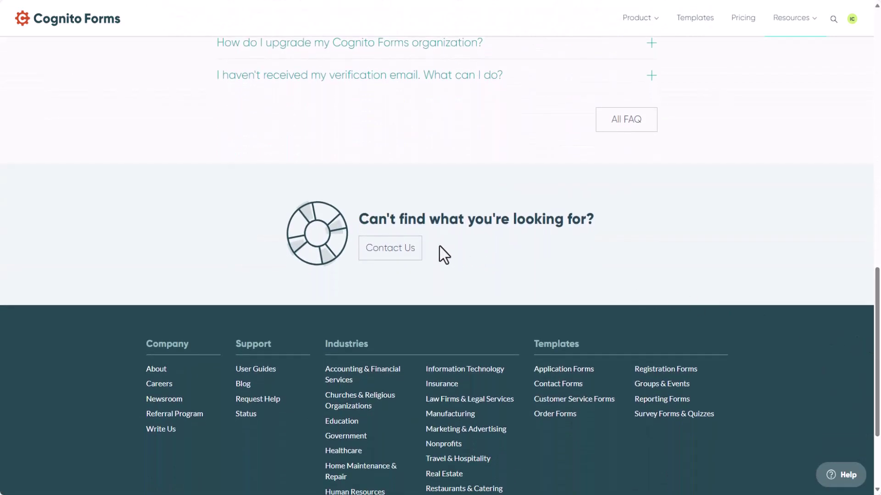
pyautogui.click(403, 253)
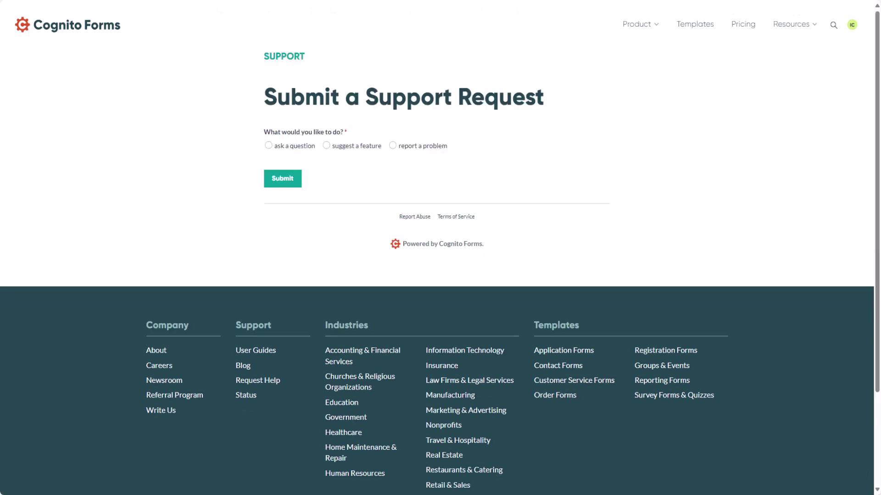